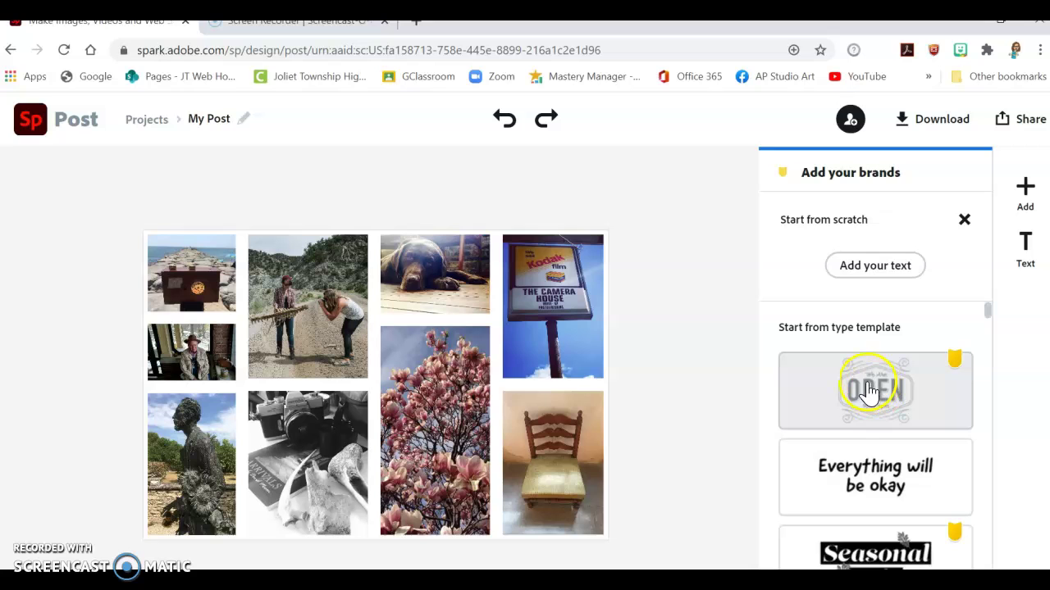
{"action": "scroll", "coordinate": [935, 398], "scroll_direction": "down", "scroll_amount": 5}
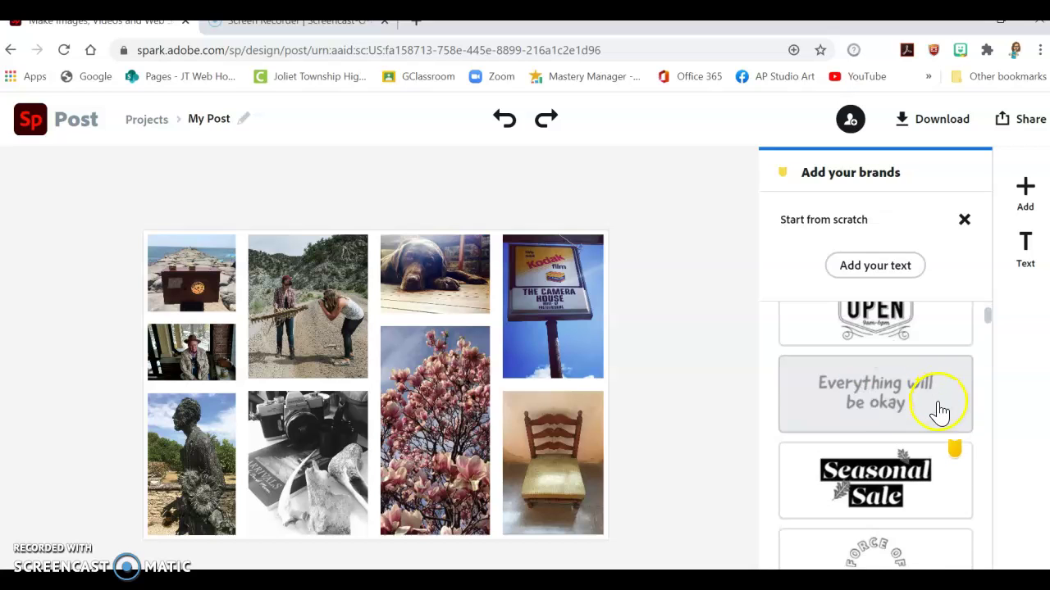
{"action": "scroll", "coordinate": [937, 437], "scroll_direction": "down", "scroll_amount": 5}
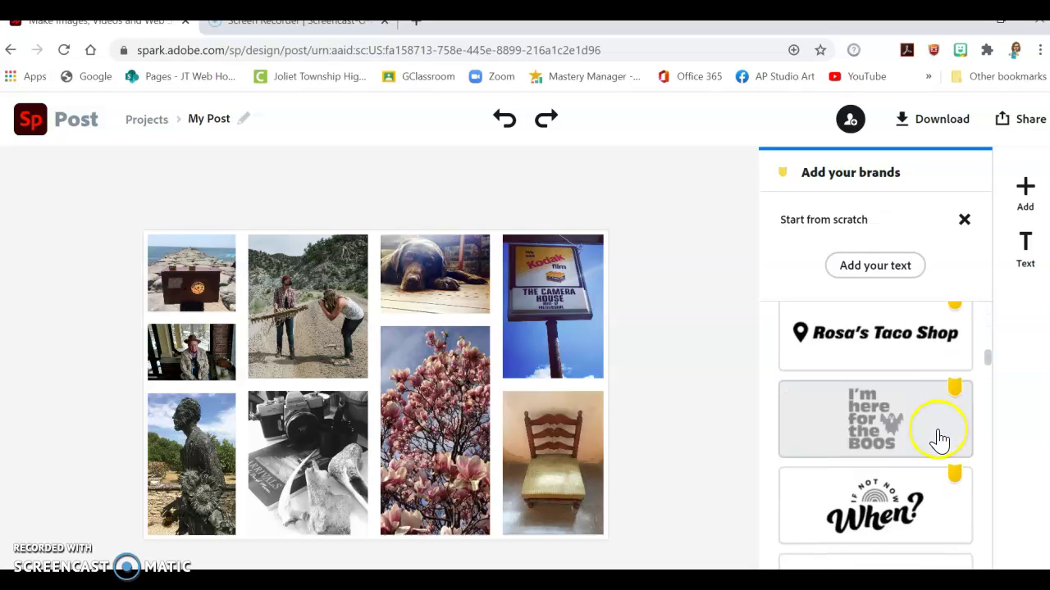
{"action": "scroll", "coordinate": [941, 441], "scroll_direction": "up", "scroll_amount": 6}
{"action": "scroll", "coordinate": [941, 441], "scroll_direction": "up", "scroll_amount": 6}
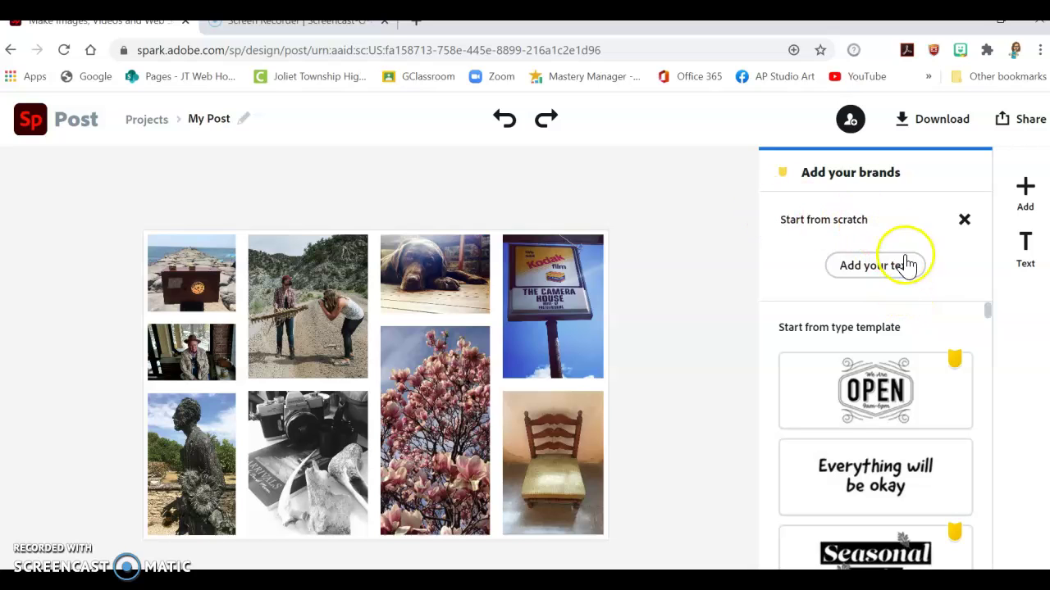
- Add a text from scratch reading "Great things are done by a series of small things brought together."
{"action": "left_click", "coordinate": [867, 272]}
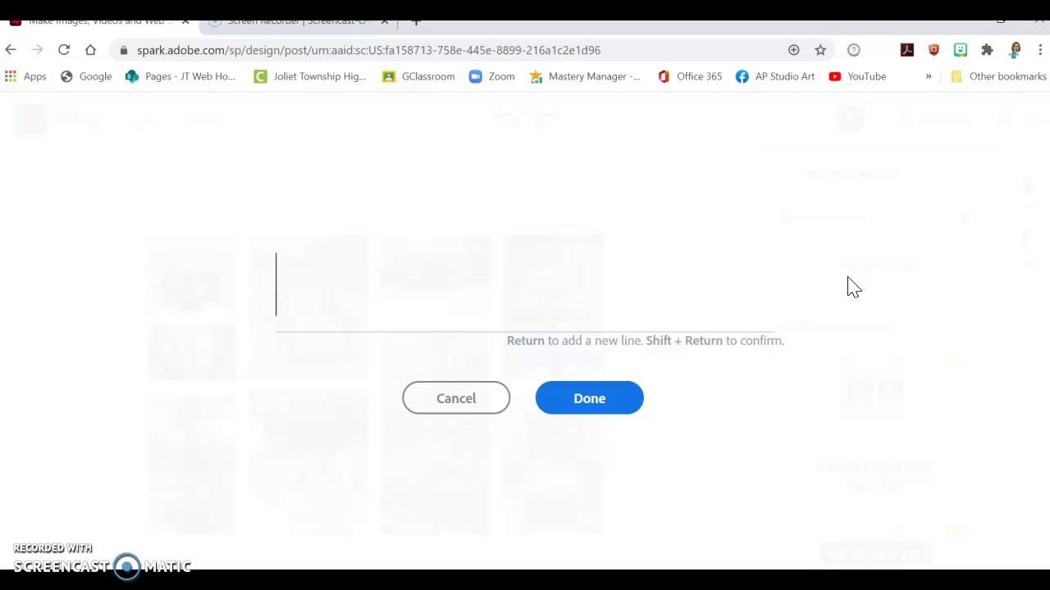
{"action": "type", "text": "Great "}
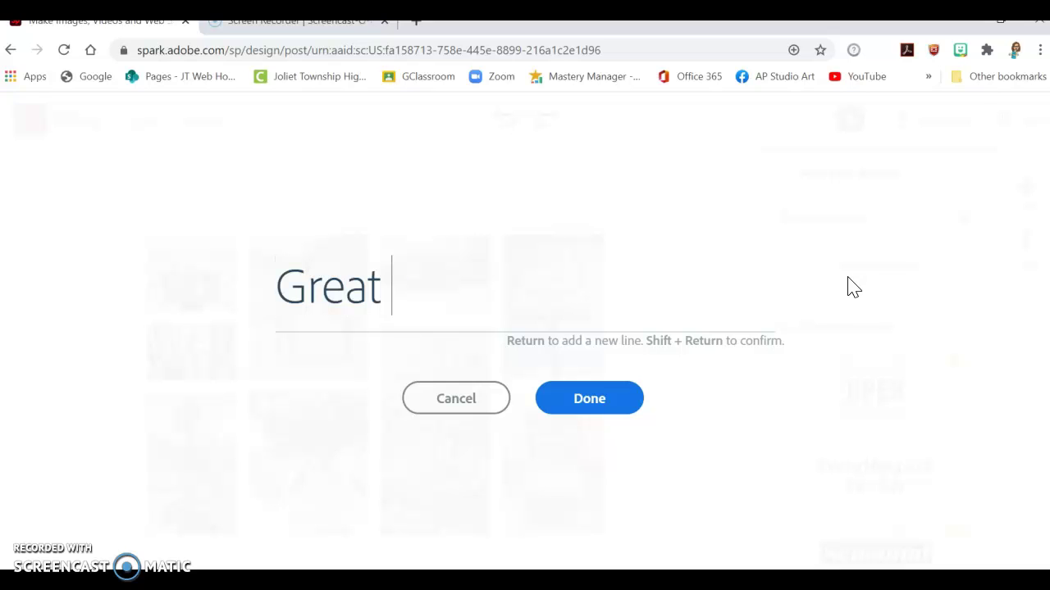
{"action": "type", "text": "things are"}
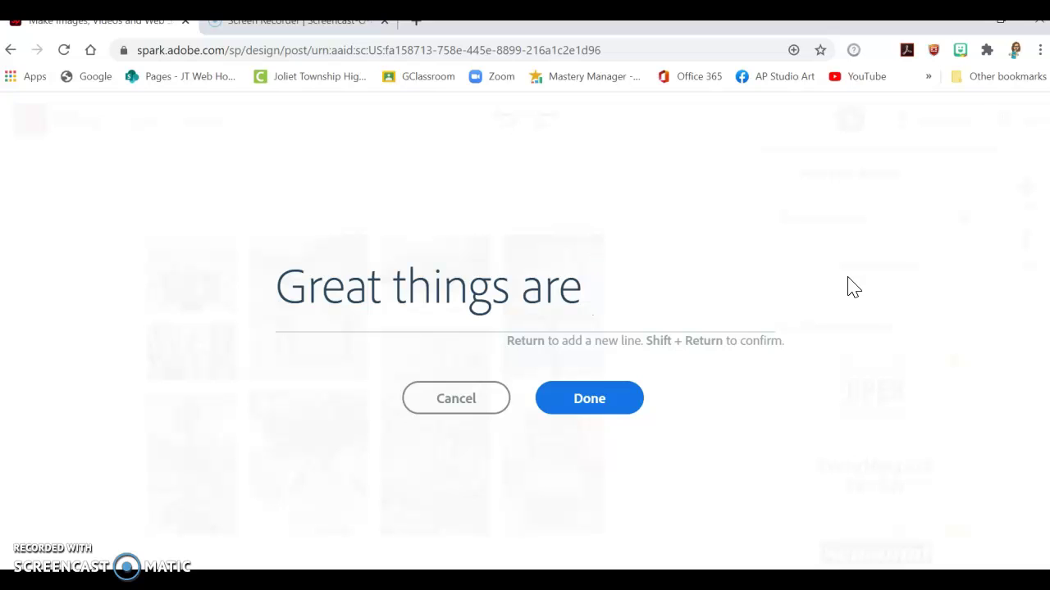
{"action": "type", "text": "done"}
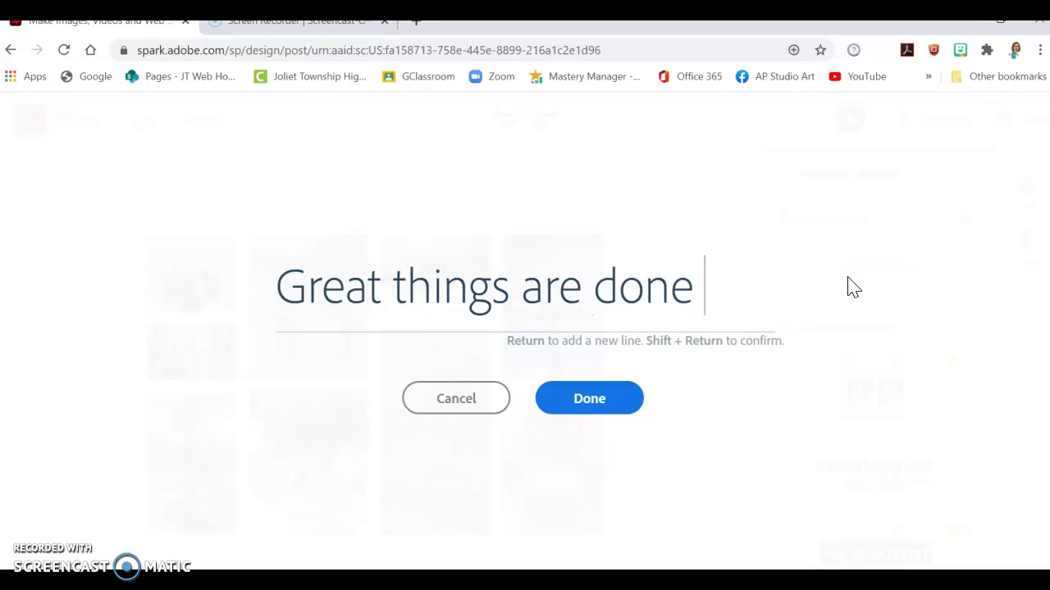
{"action": "type", "text": " by "}
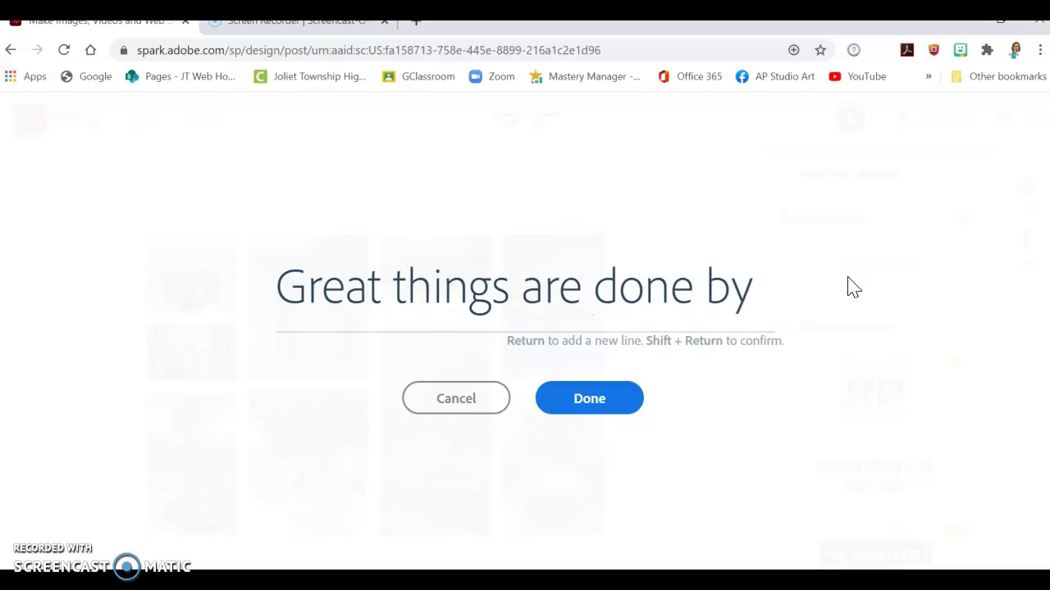
{"action": "type", "text": "a"}
{"action": "key", "text": "BackSpace"}
{"action": "type", "text": "a series o"}
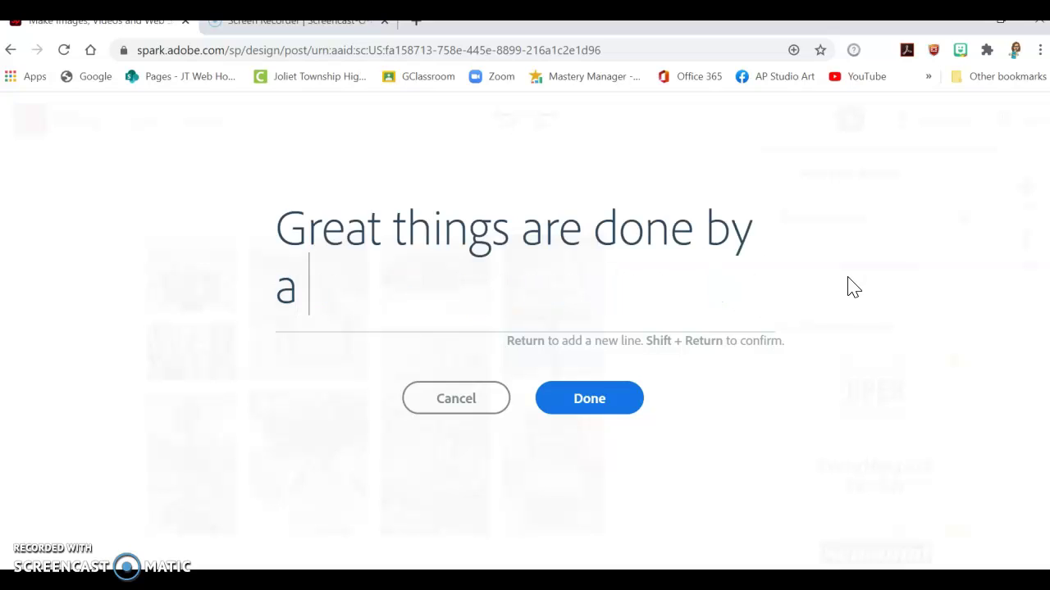
{"action": "type", "text": "f "}
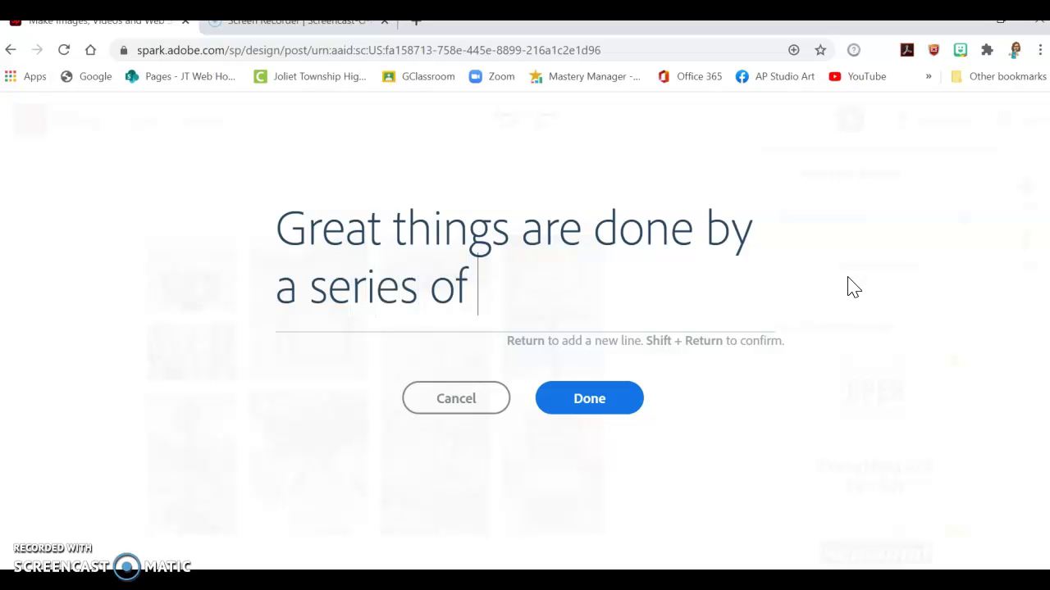
{"action": "type", "text": "small things"}
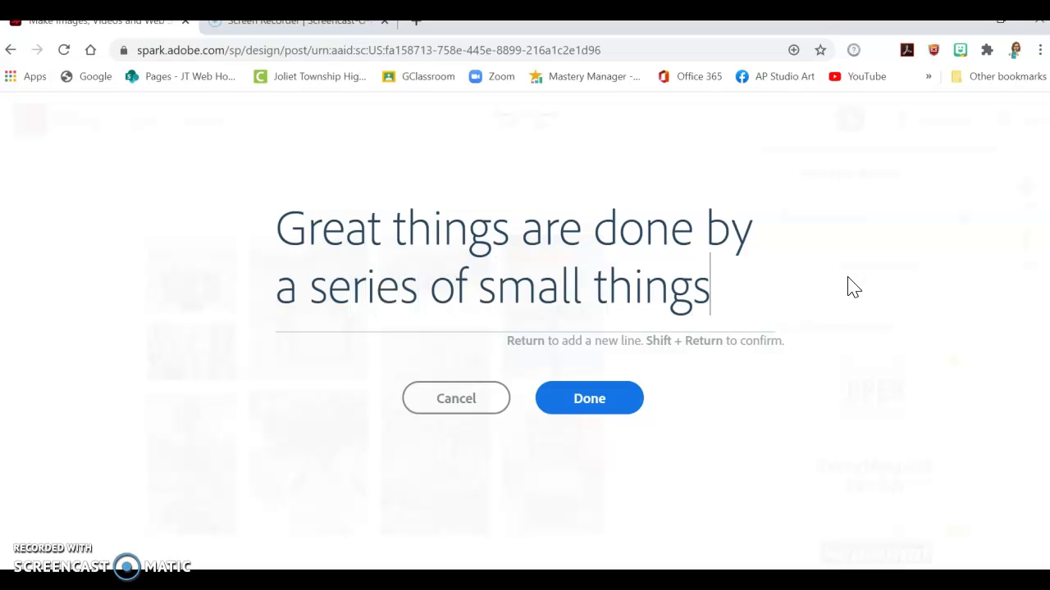
{"action": "type", "text": " brought together."}
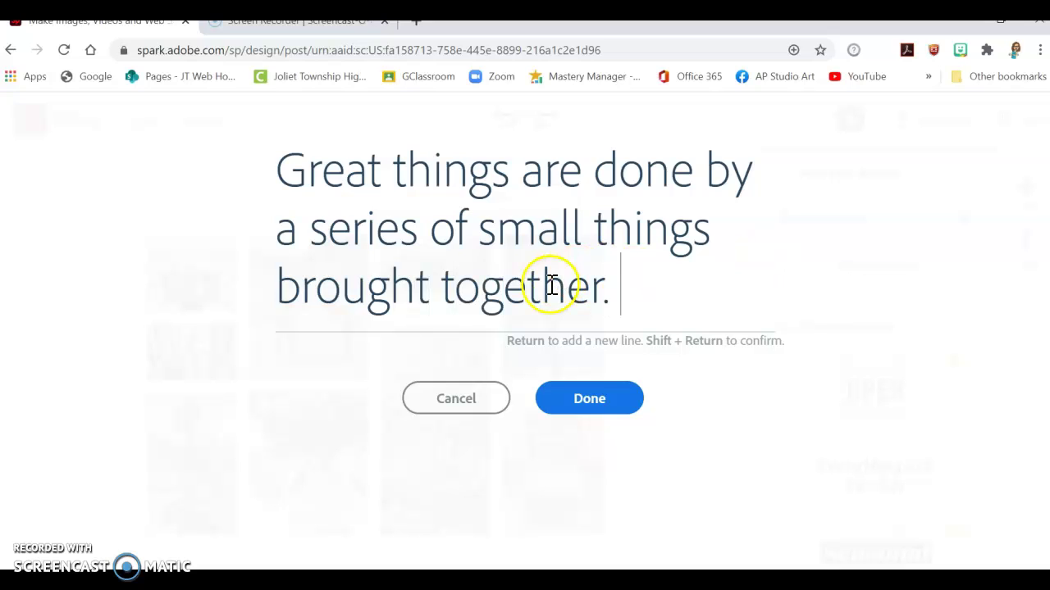
{"action": "left_click", "coordinate": [570, 400]}
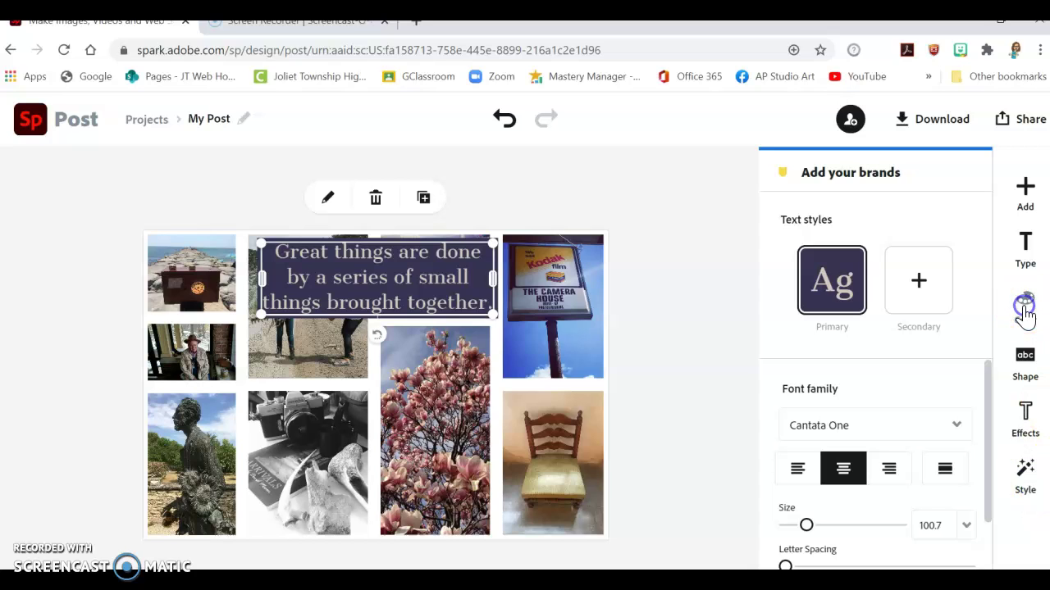
- Review the color, shape, effects and style options available for the quote text
{"action": "left_click", "coordinate": [1025, 308]}
{"action": "left_click", "coordinate": [1026, 361]}
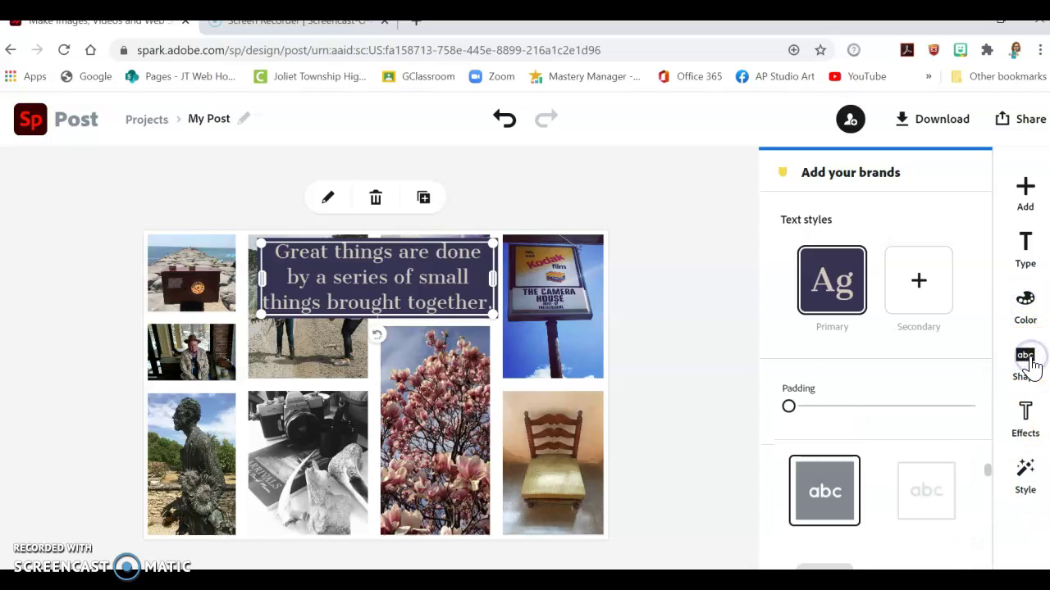
{"action": "left_click", "coordinate": [1030, 424]}
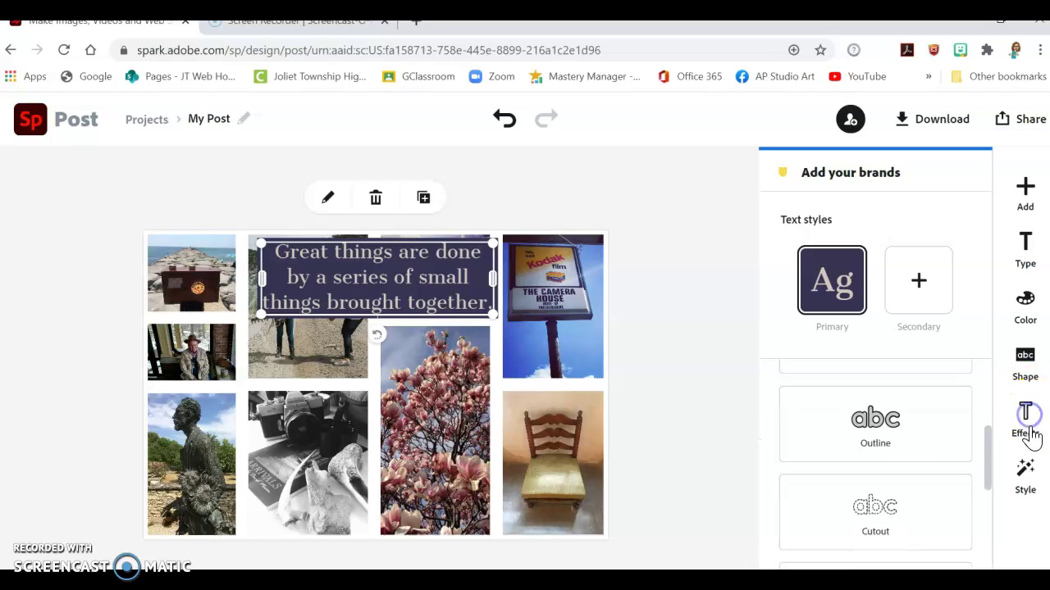
{"action": "left_click", "coordinate": [1024, 482]}
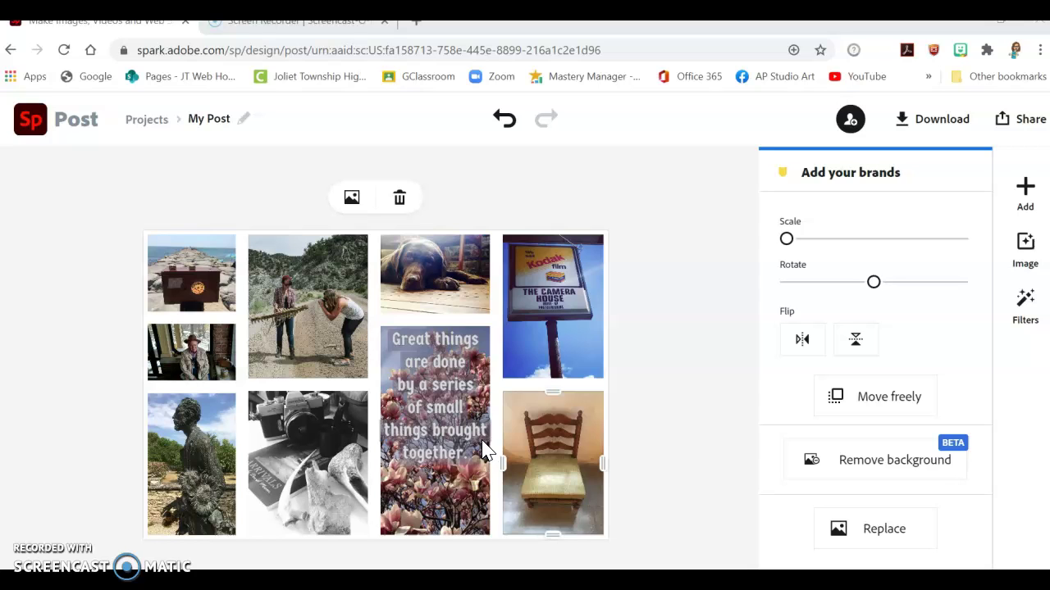
- Add a second text from scratch reading "~Vincent van Gogh" to the collage
{"action": "left_click_drag", "start_coordinate": [484, 449], "coordinate": [580, 496]}
{"action": "left_click", "coordinate": [1028, 187]}
{"action": "left_click", "coordinate": [788, 191]}
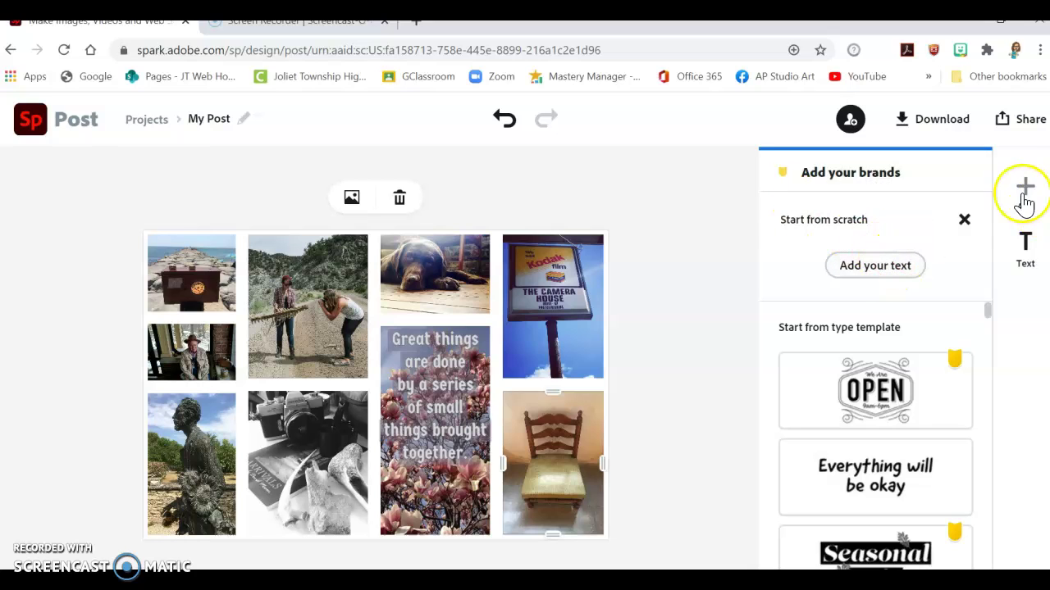
{"action": "left_click", "coordinate": [885, 270]}
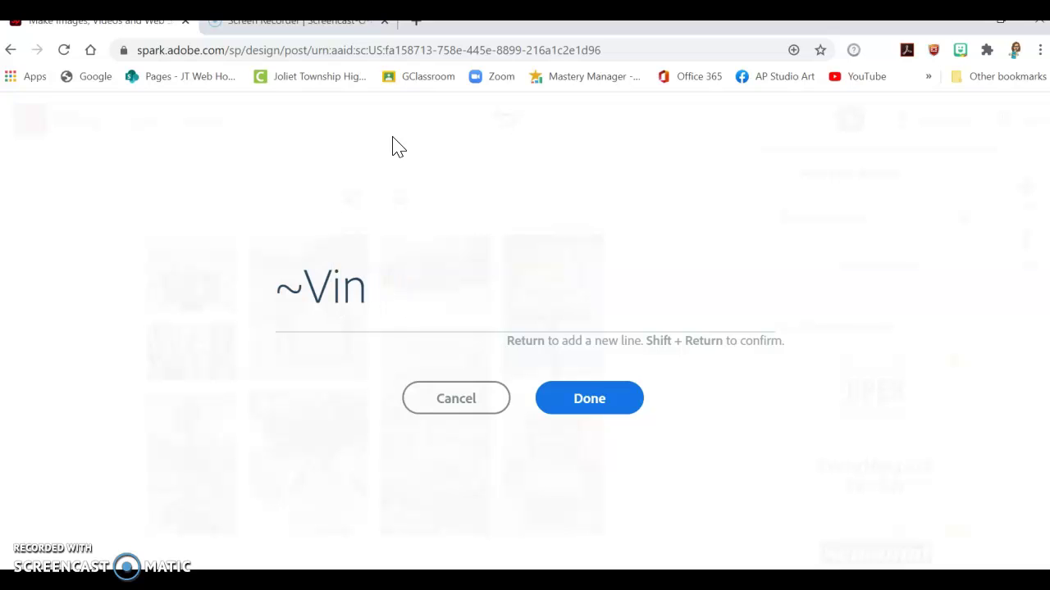
{"action": "type", "text": "ent vabn"}
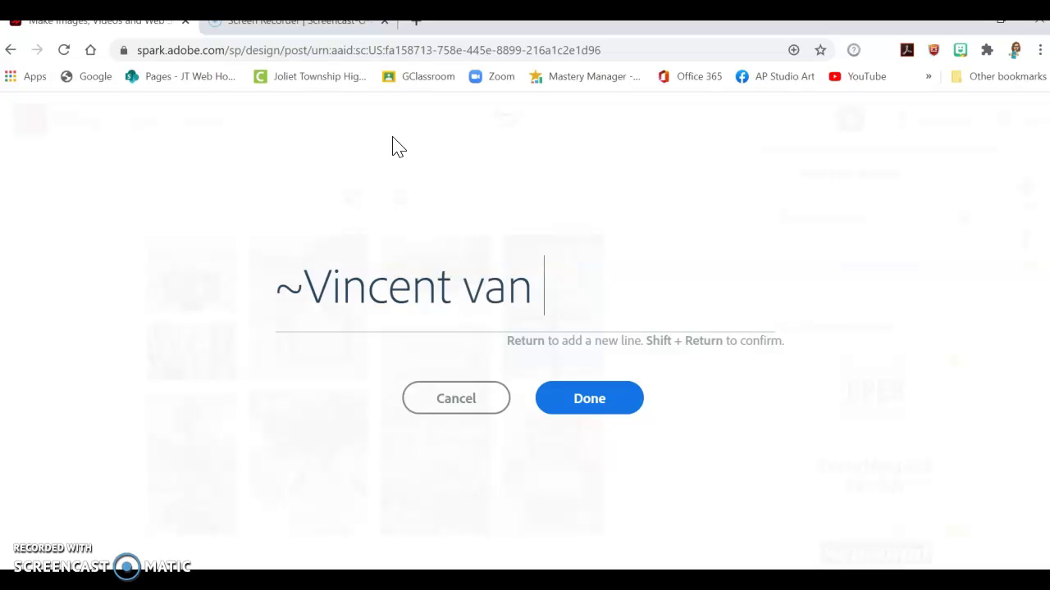
{"action": "type", "text": "ogh"}
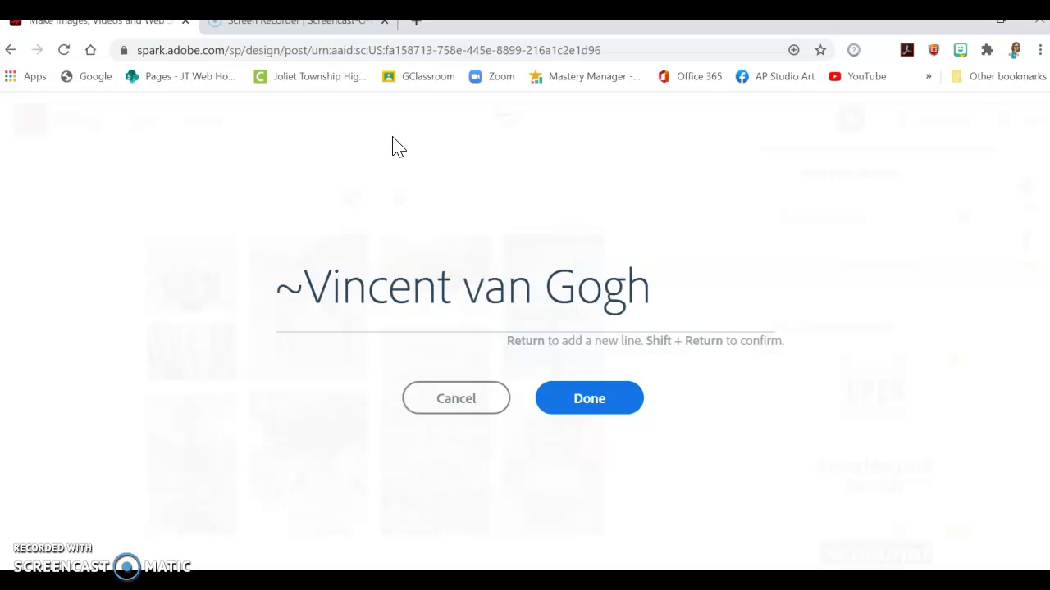
{"action": "left_click", "coordinate": [570, 404]}
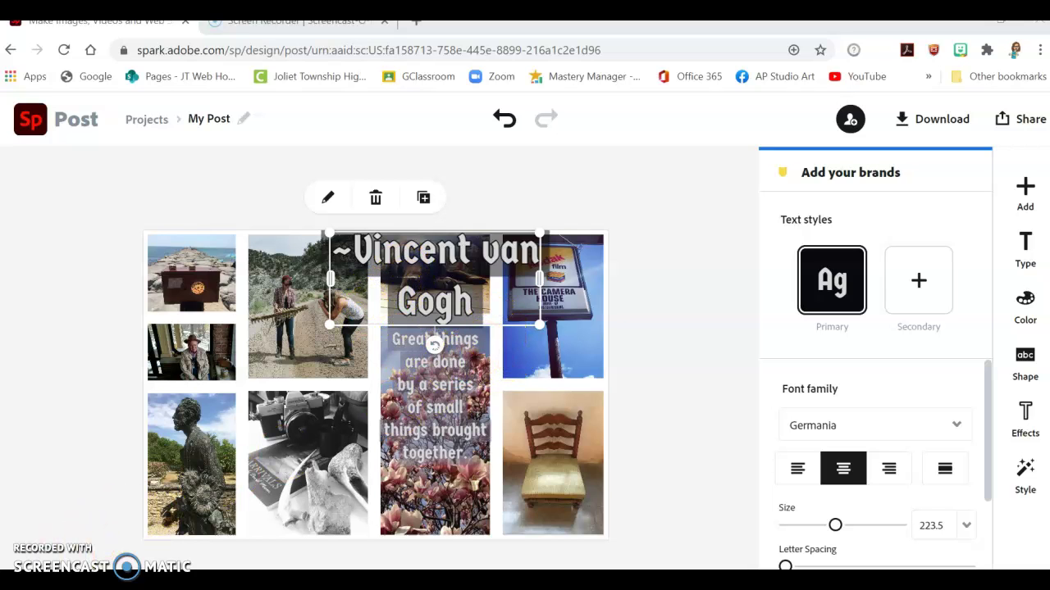
- Position the "~Vincent van Gogh" text over the seat of the chair photo, nudging it into place
{"action": "left_click", "coordinate": [735, 422]}
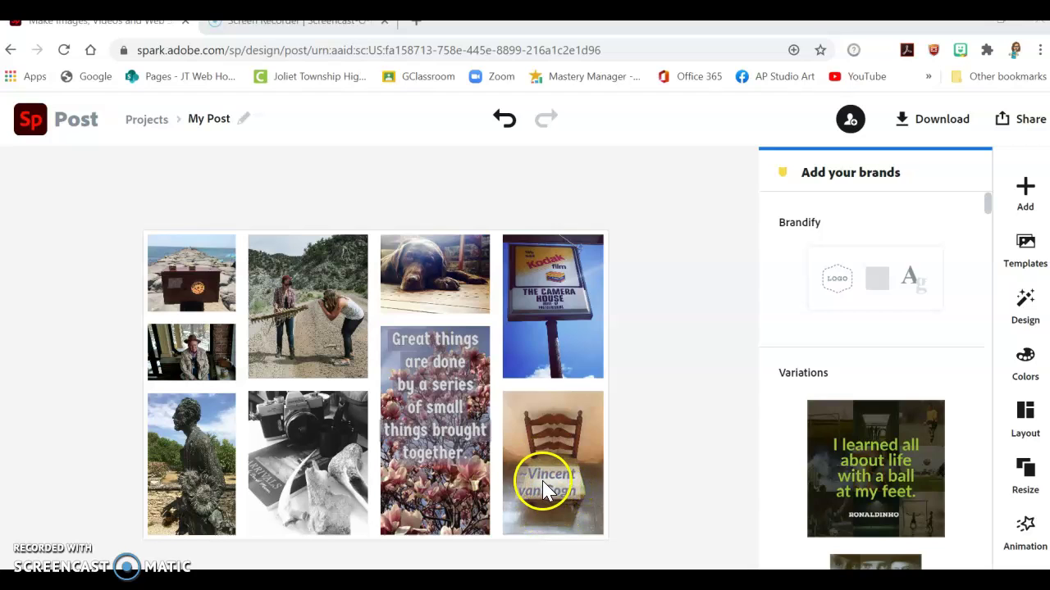
{"action": "left_click_drag", "start_coordinate": [569, 500], "coordinate": [543, 507]}
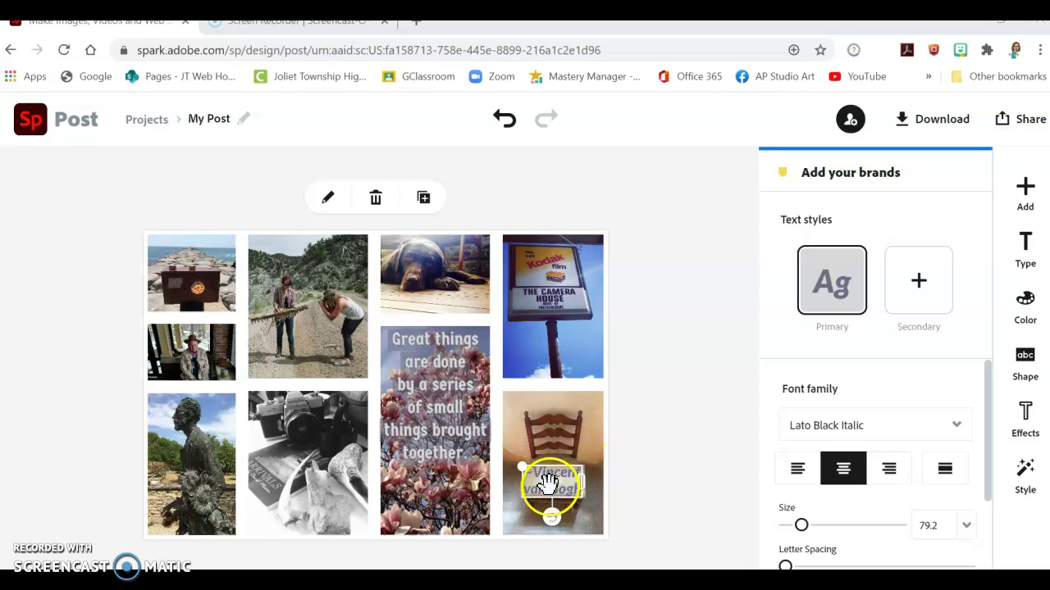
{"action": "mouse_move", "coordinate": [558, 470]}
{"action": "left_mouse_down"}
{"action": "mouse_move", "coordinate": [553, 429]}
{"action": "mouse_move", "coordinate": [543, 417]}
{"action": "mouse_move", "coordinate": [533, 428]}
{"action": "mouse_move", "coordinate": [567, 419]}
{"action": "mouse_move", "coordinate": [533, 410]}
{"action": "mouse_move", "coordinate": [590, 426]}
{"action": "mouse_move", "coordinate": [585, 484]}
{"action": "mouse_move", "coordinate": [565, 525]}
{"action": "mouse_move", "coordinate": [543, 506]}
{"action": "mouse_move", "coordinate": [566, 480]}
{"action": "mouse_move", "coordinate": [564, 498]}
{"action": "mouse_move", "coordinate": [561, 484]}
{"action": "left_mouse_up"}
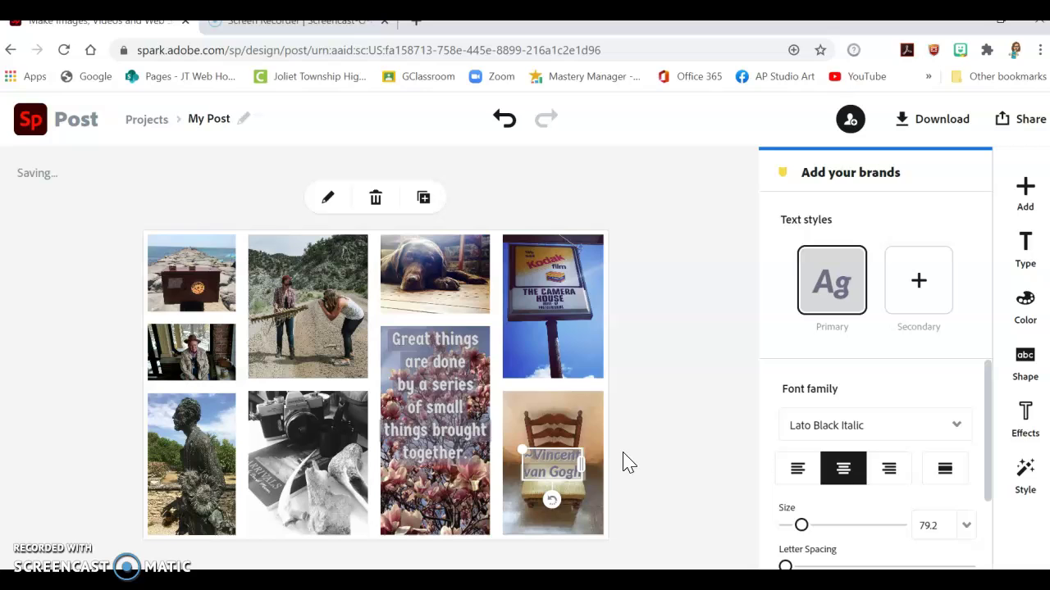
{"action": "key", "text": "Down"}
{"action": "key", "text": "Down"}
{"action": "key", "text": "Down"}
{"action": "key", "text": "Down"}
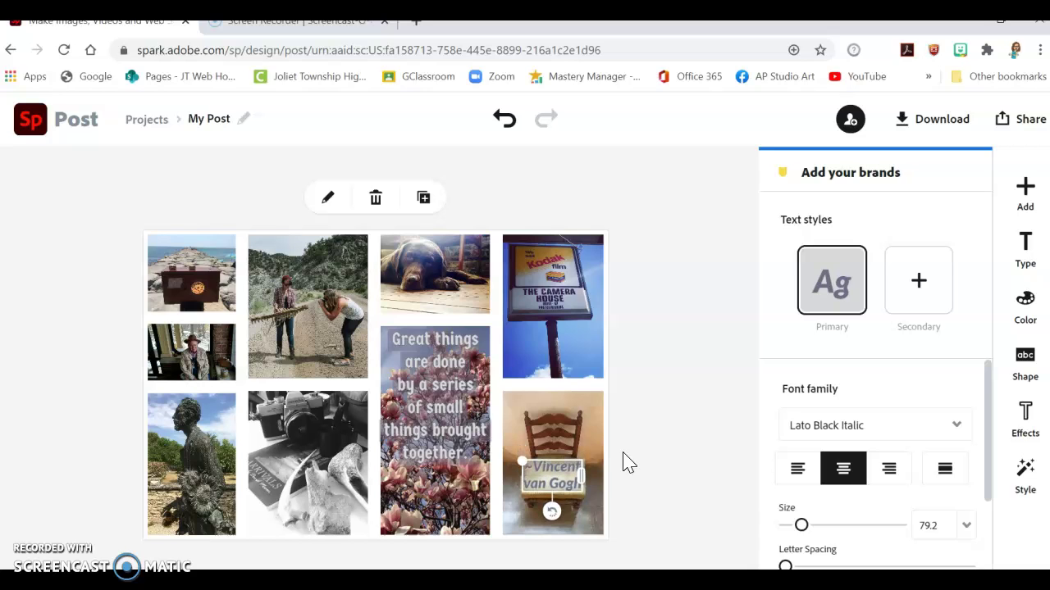
{"action": "key", "text": "Down"}
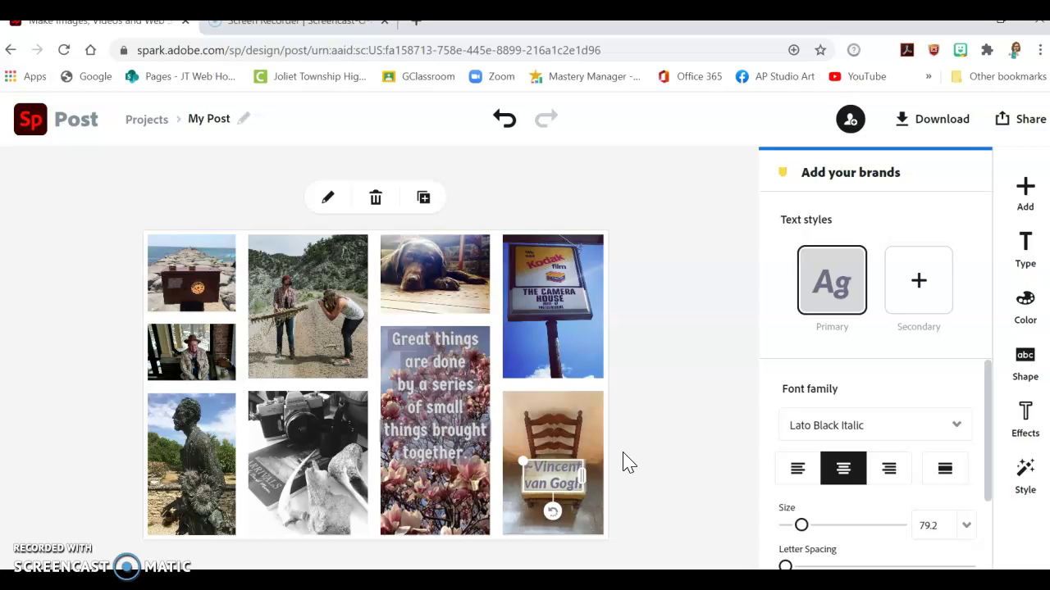
{"action": "key", "text": "Right"}
{"action": "left_click", "coordinate": [691, 432]}
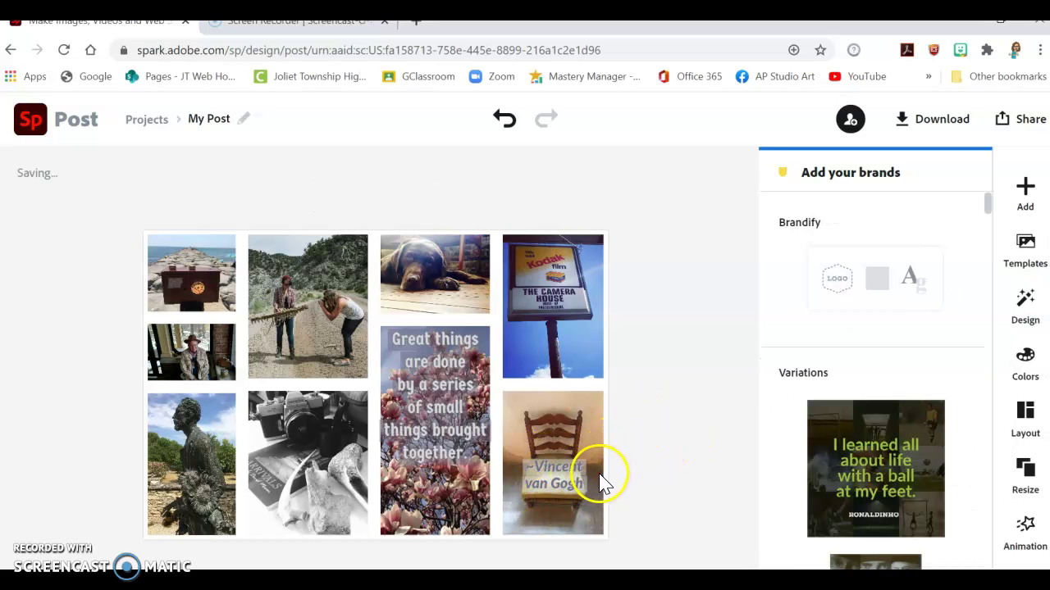
- Shrink the "~Vincent van Gogh" text to about size 64.4 and nudge it sideways to center it on the chair's seat
{"action": "left_click", "coordinate": [552, 476]}
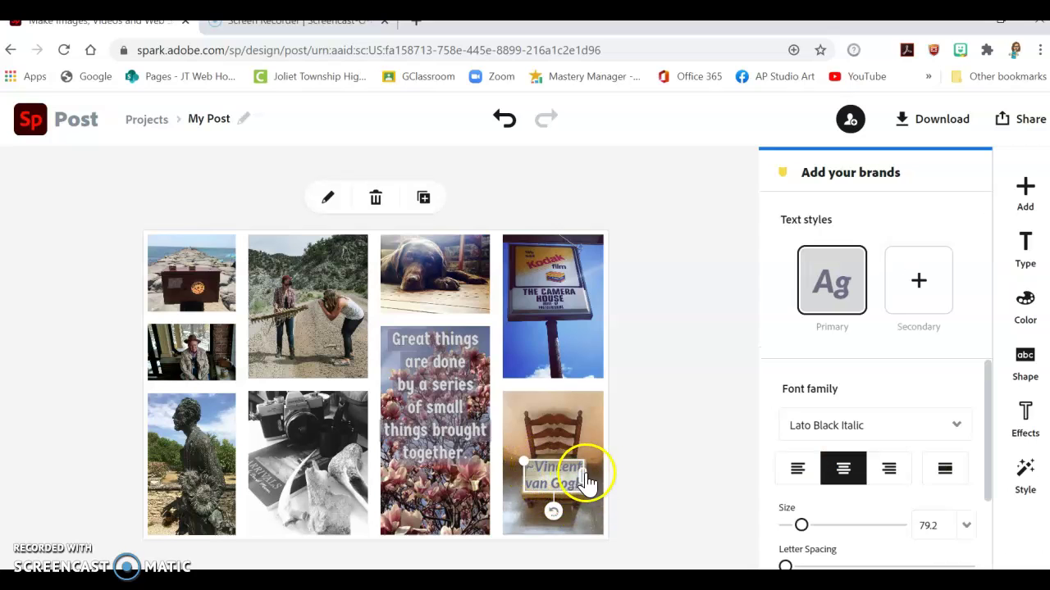
{"action": "left_click_drag", "start_coordinate": [524, 462], "coordinate": [536, 476]}
{"action": "key", "text": "Left"}
{"action": "key", "text": "Left"}
{"action": "key", "text": "Left"}
{"action": "key", "text": "Left"}
{"action": "key", "text": "Left"}
{"action": "key", "text": "Left"}
{"action": "key", "text": "Left"}
{"action": "key", "text": "Left"}
{"action": "key", "text": "Left"}
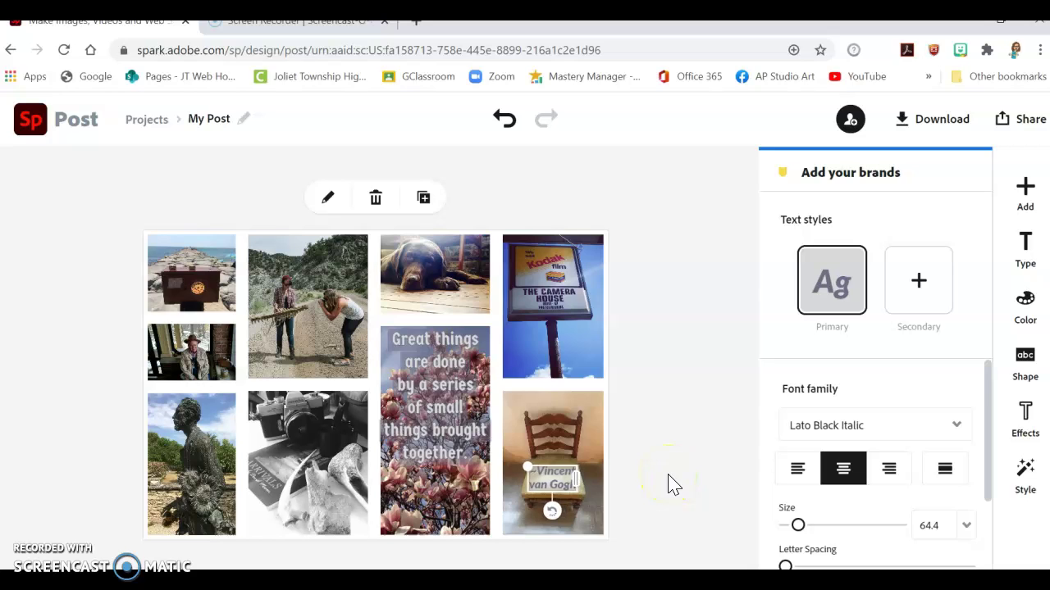
{"action": "key", "text": "Right"}
{"action": "key", "text": "Right"}
{"action": "left_click", "coordinate": [670, 484]}
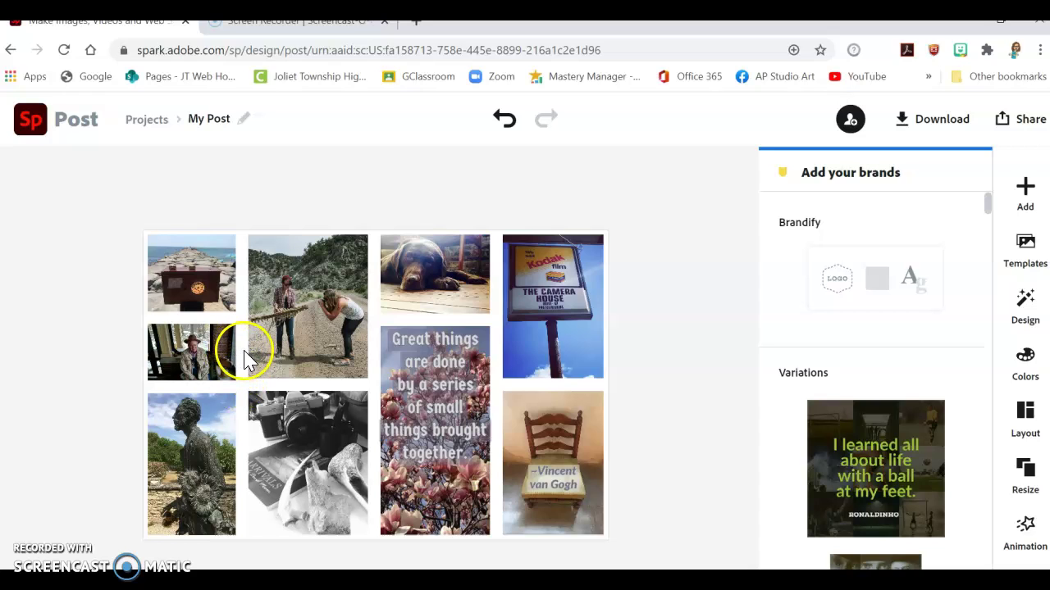
- Recolor the collage background between the photos, trying cyan, teal, blue and periwinkle before applying purple
{"action": "left_click", "coordinate": [243, 359]}
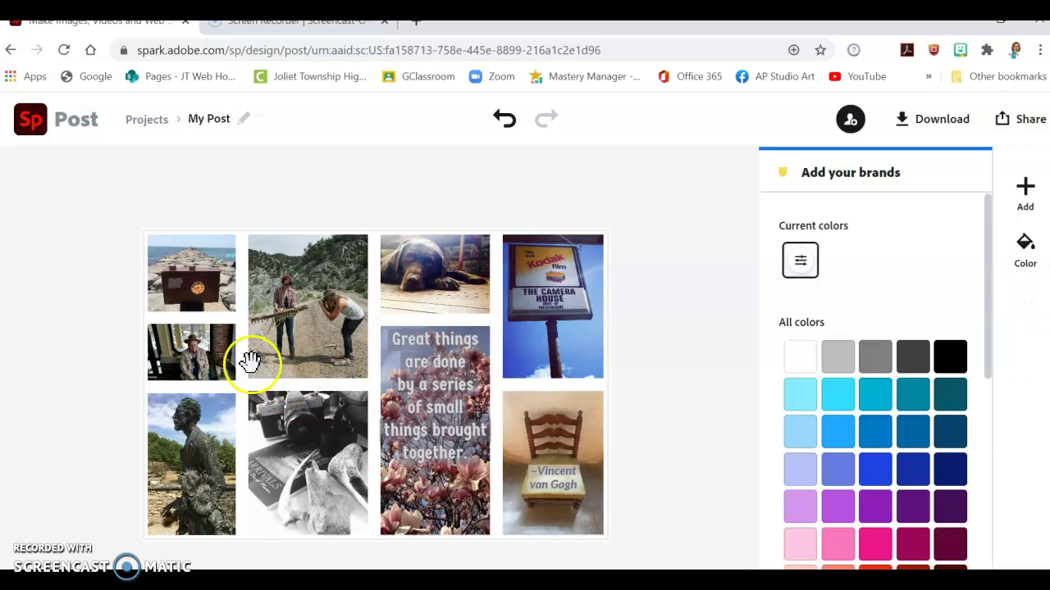
{"action": "left_click", "coordinate": [843, 396]}
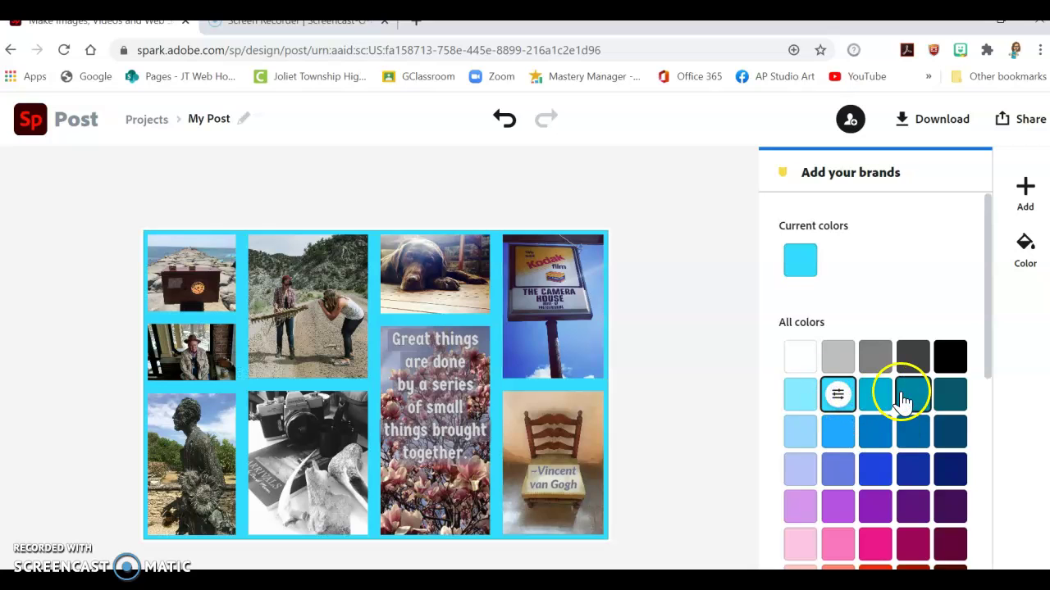
{"action": "left_click", "coordinate": [907, 396]}
{"action": "left_click", "coordinate": [874, 433]}
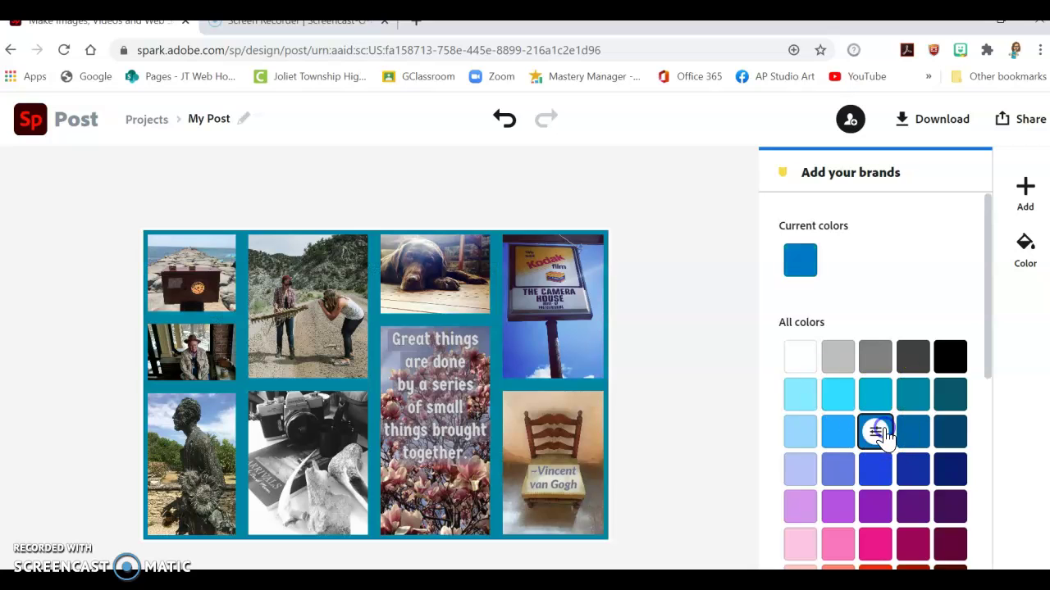
{"action": "left_click", "coordinate": [845, 480]}
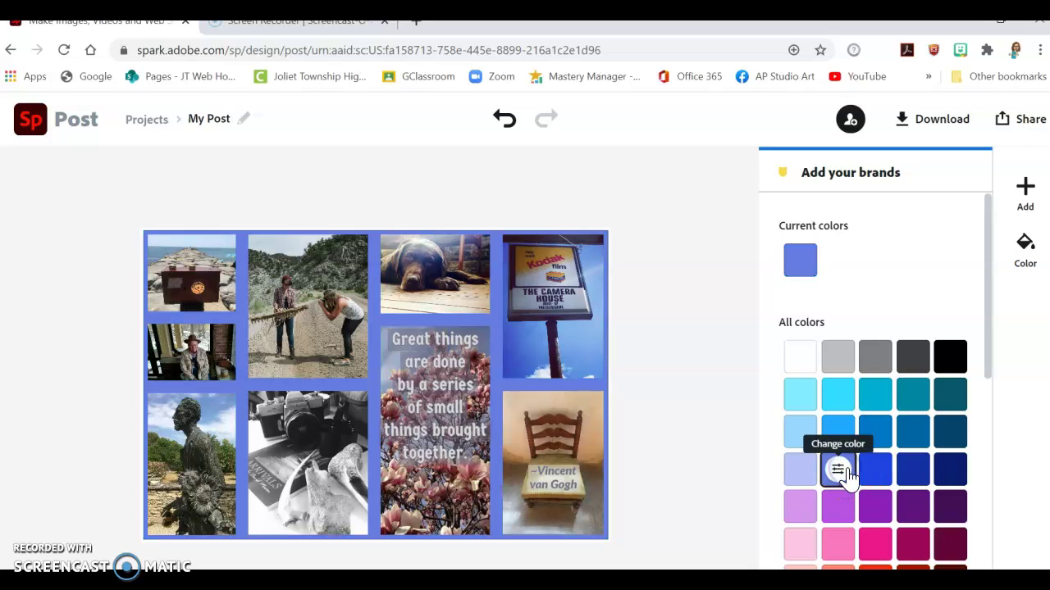
{"action": "left_click", "coordinate": [880, 502]}
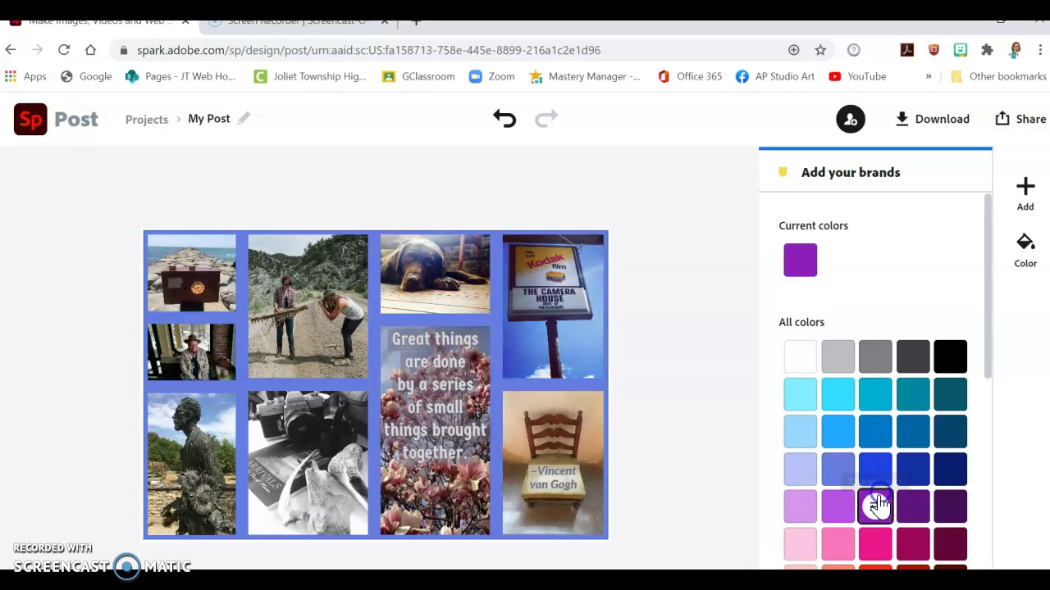
- Try dark purple, maroon, burnt orange and light orange as the collage background color
{"action": "left_click", "coordinate": [951, 518]}
{"action": "scroll", "coordinate": [953, 529], "scroll_direction": "down", "scroll_amount": 1}
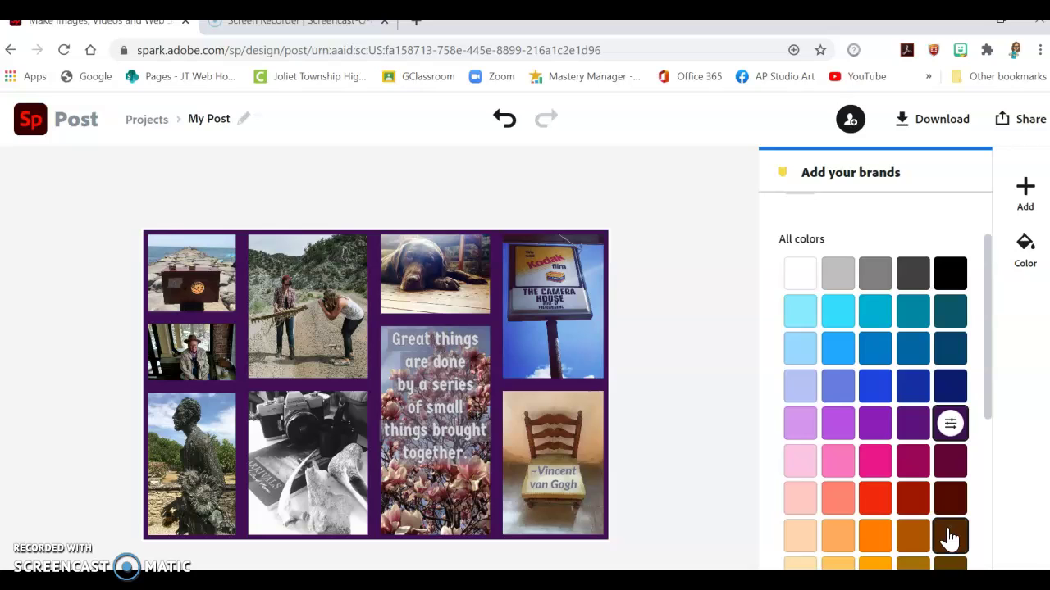
{"action": "left_click", "coordinate": [951, 508]}
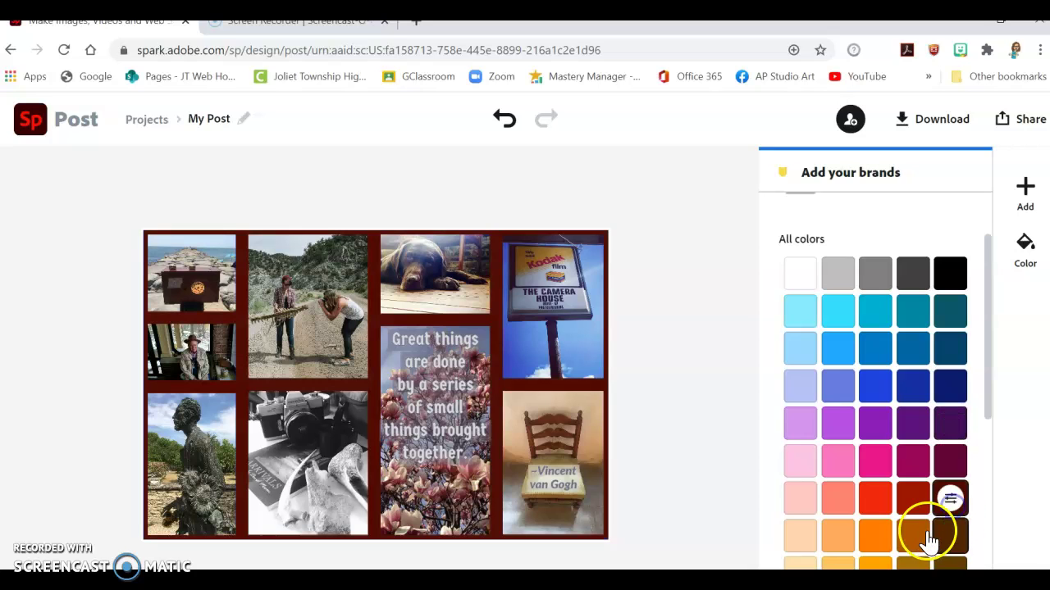
{"action": "left_click", "coordinate": [928, 537]}
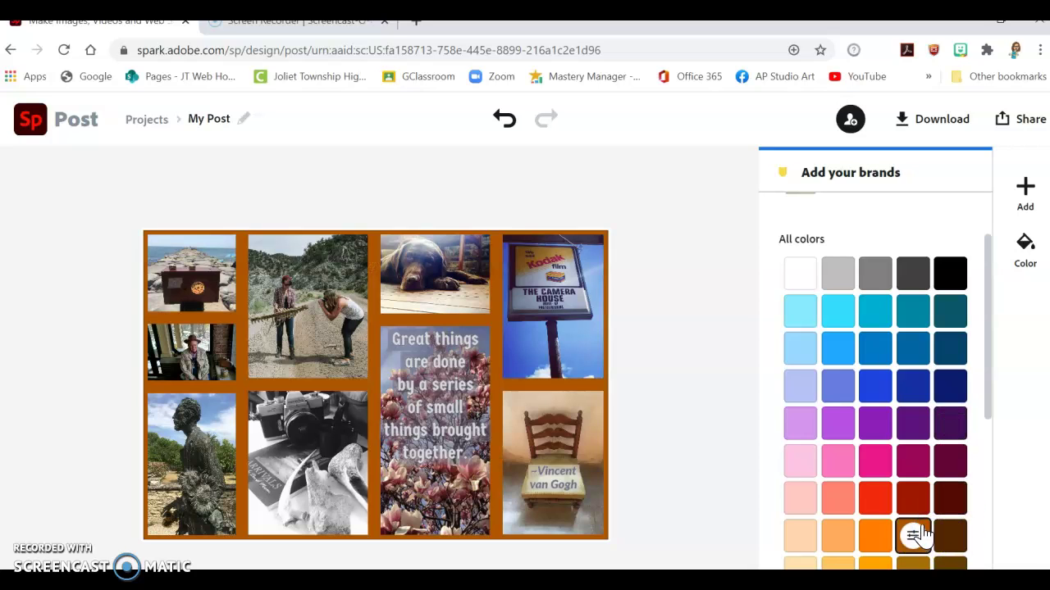
{"action": "left_click", "coordinate": [875, 536]}
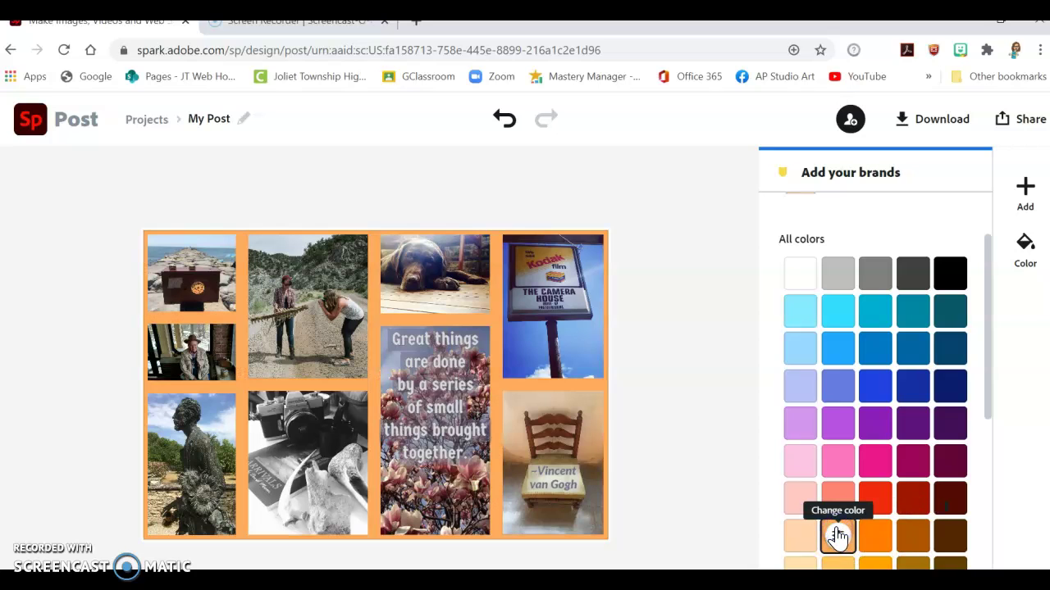
{"action": "scroll", "coordinate": [837, 538], "scroll_direction": "down", "scroll_amount": 2}
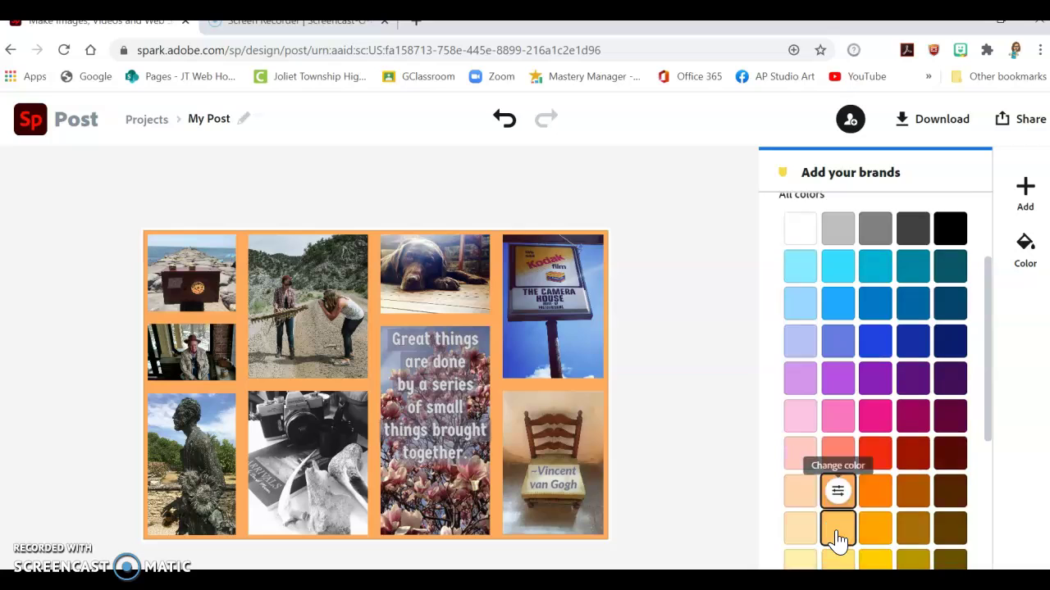
- Compare amber and pale peach against light orange for the collage background, ending on light orange
{"action": "left_click", "coordinate": [842, 496]}
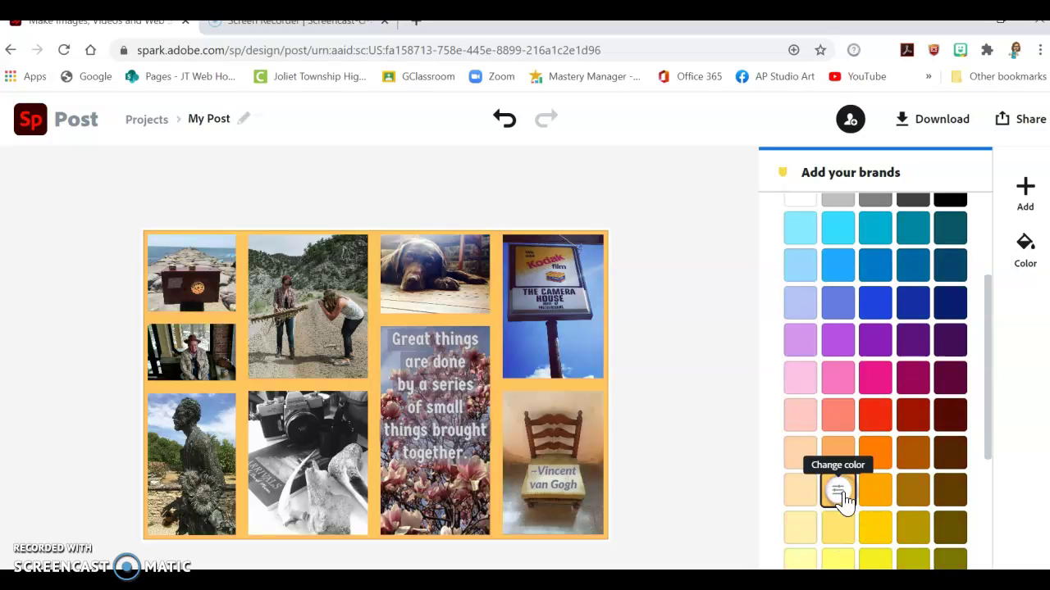
{"action": "left_click", "coordinate": [872, 494]}
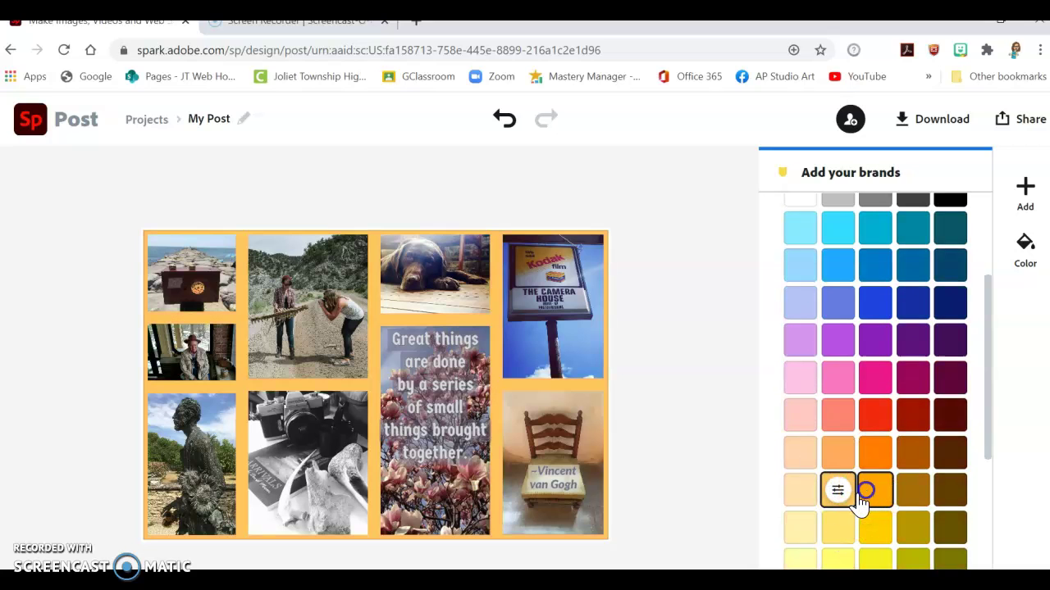
{"action": "left_click", "coordinate": [833, 491]}
{"action": "left_click", "coordinate": [835, 464]}
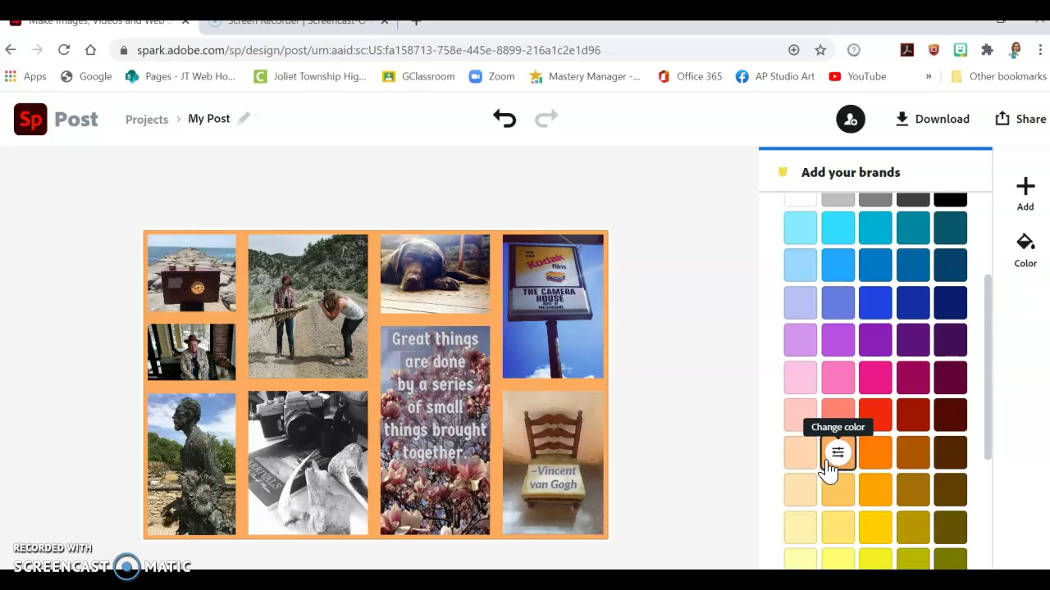
{"action": "left_click", "coordinate": [800, 455]}
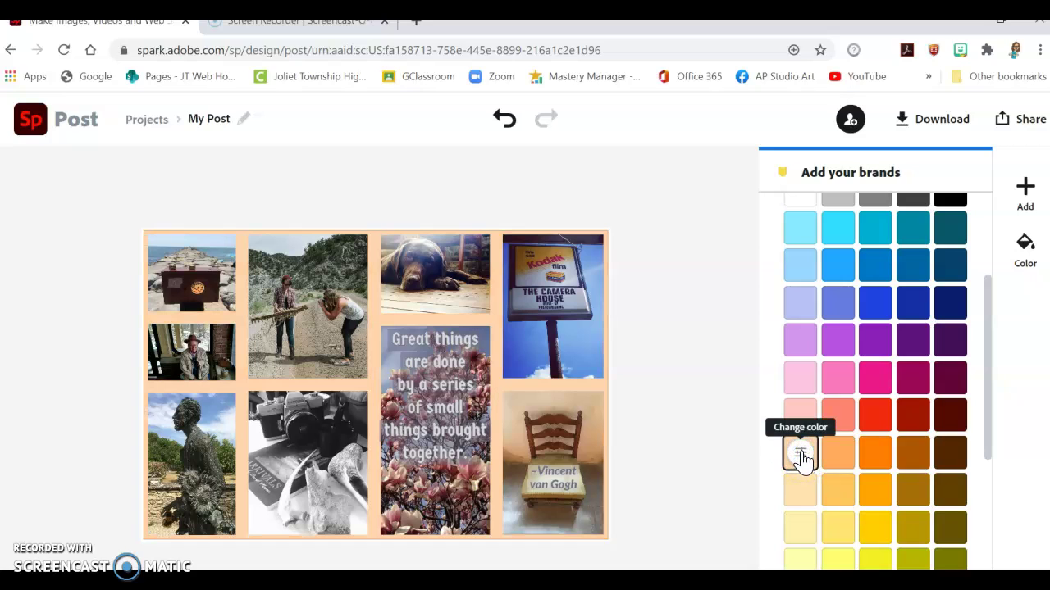
{"action": "left_click", "coordinate": [836, 459]}
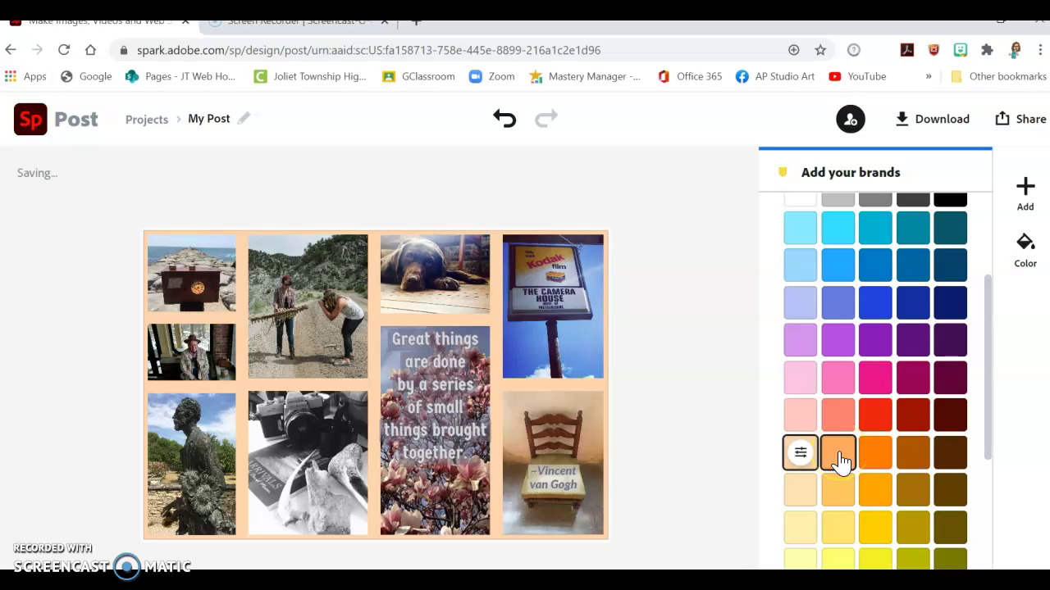
{"action": "left_click", "coordinate": [838, 458]}
- Customize the light orange background #FFAB5C into a slightly darker orange shade
{"action": "left_click", "coordinate": [837, 458]}
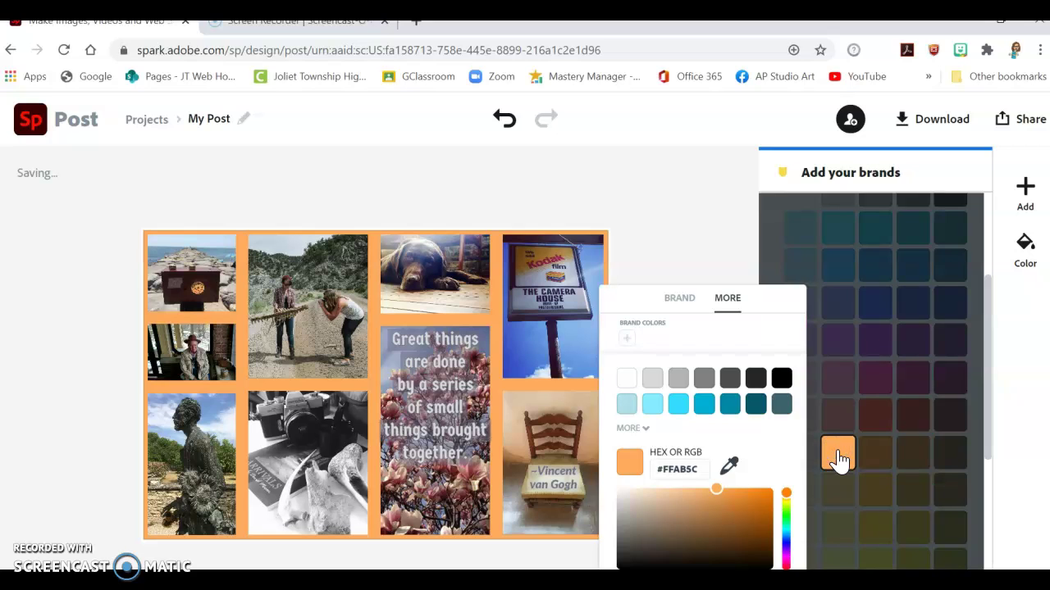
{"action": "left_click", "coordinate": [714, 509]}
{"action": "mouse_move", "coordinate": [714, 509]}
{"action": "left_mouse_down"}
{"action": "mouse_move", "coordinate": [736, 526]}
{"action": "mouse_move", "coordinate": [762, 515]}
{"action": "mouse_move", "coordinate": [738, 495]}
{"action": "mouse_move", "coordinate": [719, 506]}
{"action": "mouse_move", "coordinate": [710, 490]}
{"action": "mouse_move", "coordinate": [693, 491]}
{"action": "mouse_move", "coordinate": [727, 497]}
{"action": "mouse_move", "coordinate": [729, 508]}
{"action": "left_mouse_up"}
{"action": "mouse_move", "coordinate": [718, 505]}
{"action": "left_mouse_down"}
{"action": "mouse_move", "coordinate": [703, 499]}
{"action": "mouse_move", "coordinate": [720, 504]}
{"action": "left_mouse_up"}
{"action": "left_click", "coordinate": [709, 217]}
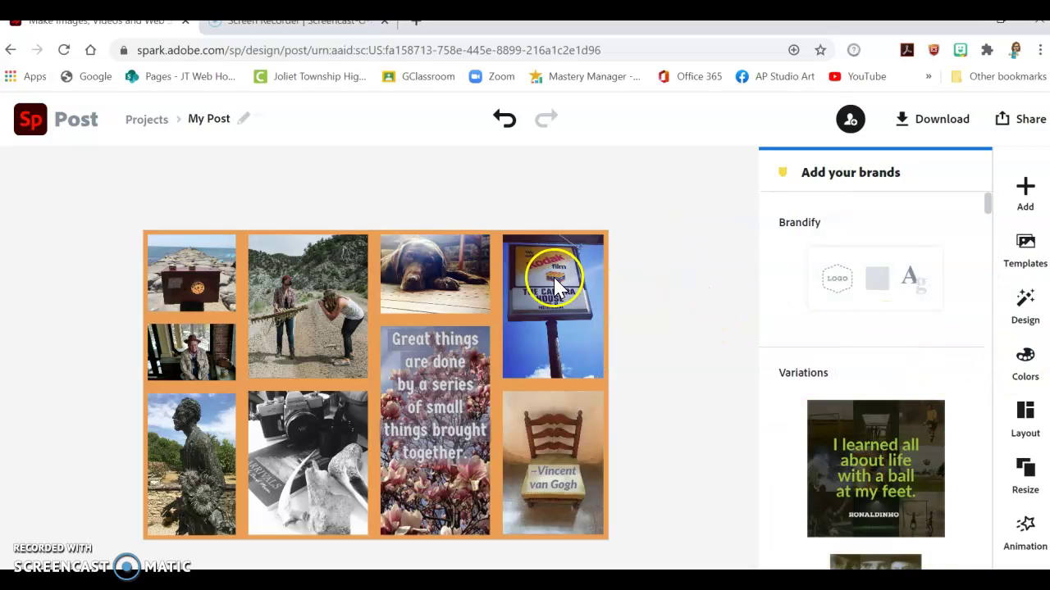
- Recolor the collage background again, trying amber before applying the light orange swatch
{"action": "left_click", "coordinate": [494, 304]}
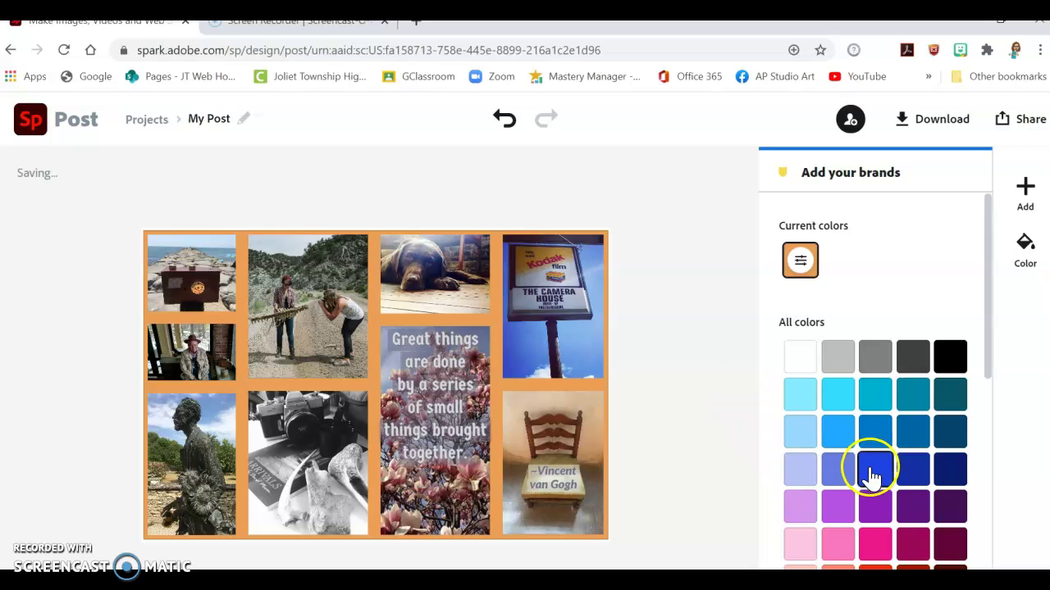
{"action": "scroll", "coordinate": [871, 474], "scroll_direction": "down", "scroll_amount": 5}
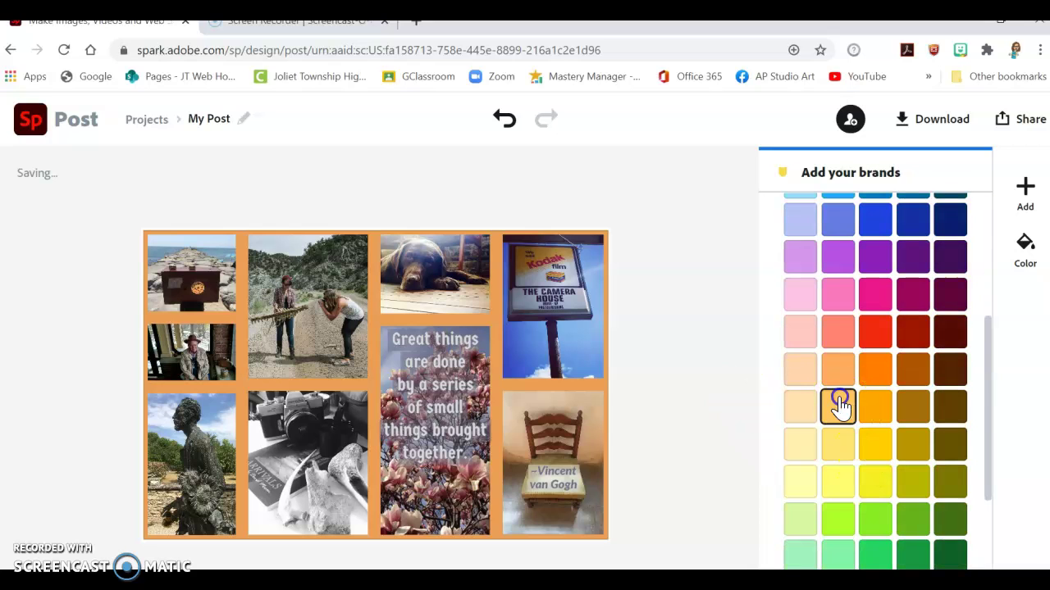
{"action": "left_click", "coordinate": [838, 406]}
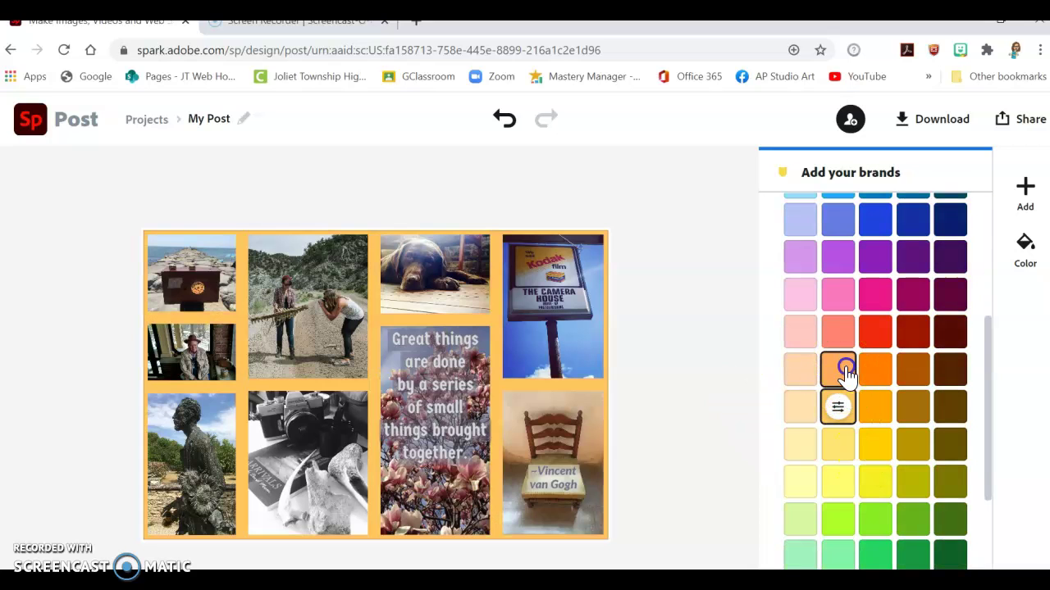
{"action": "left_click", "coordinate": [838, 371]}
{"action": "left_click", "coordinate": [709, 355]}
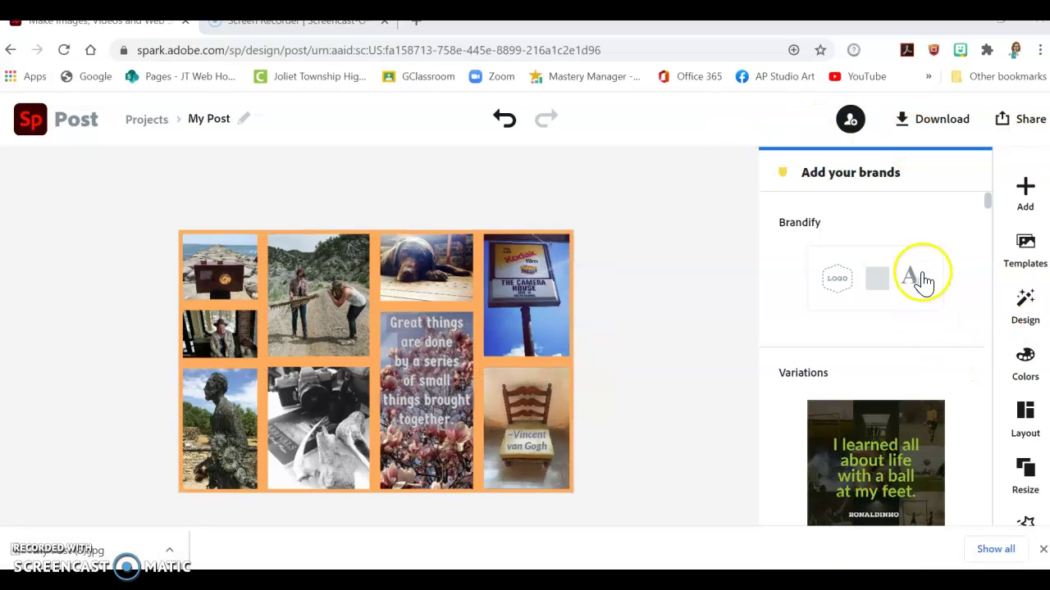
- Dismiss the earlier download notice and download the finished collage as a JPG
{"action": "left_click", "coordinate": [1042, 550]}
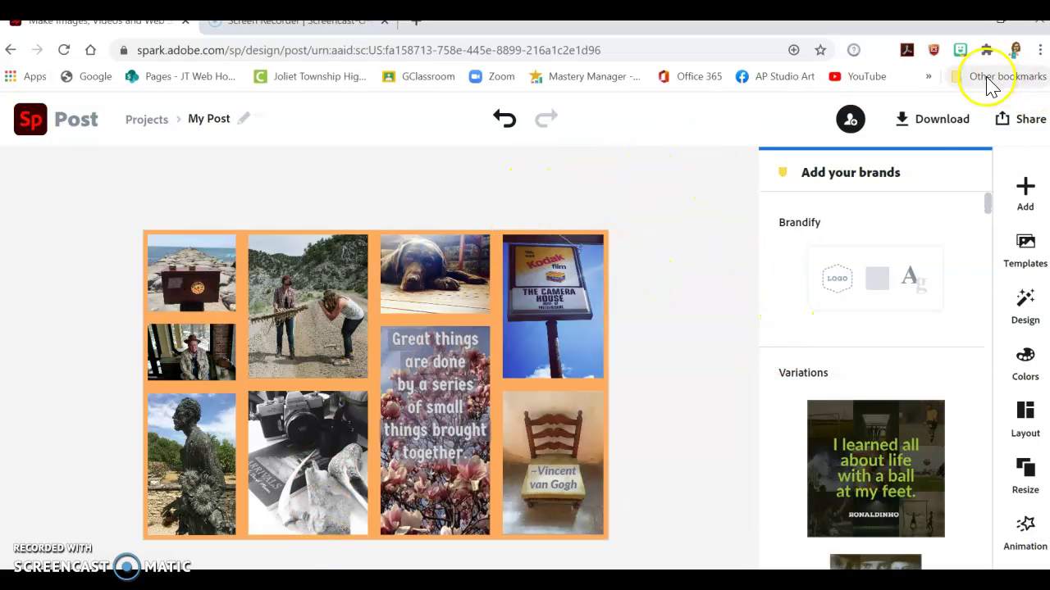
{"action": "left_click", "coordinate": [929, 131]}
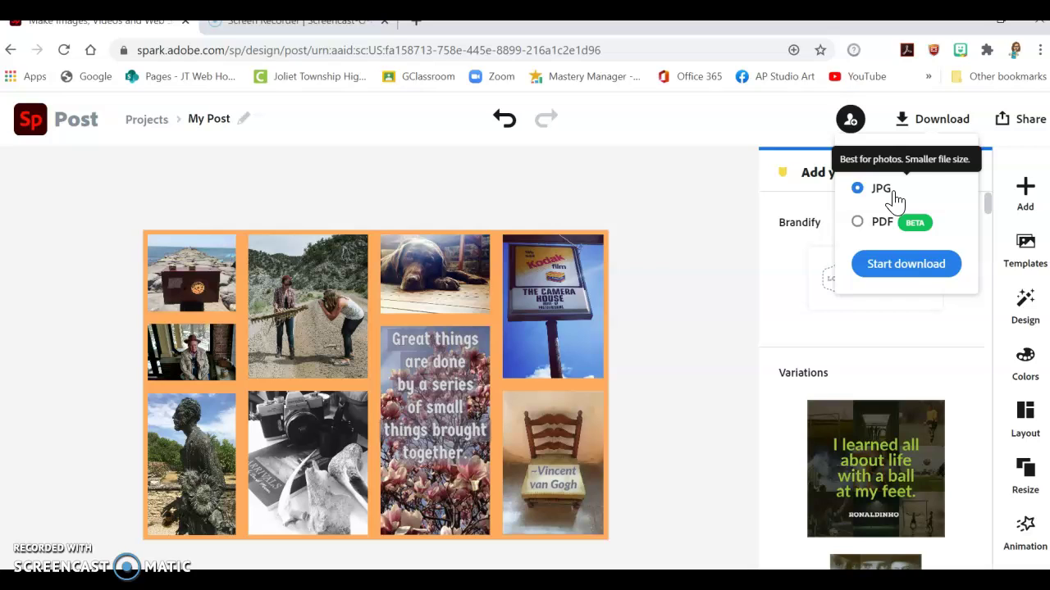
{"action": "left_click", "coordinate": [912, 264]}
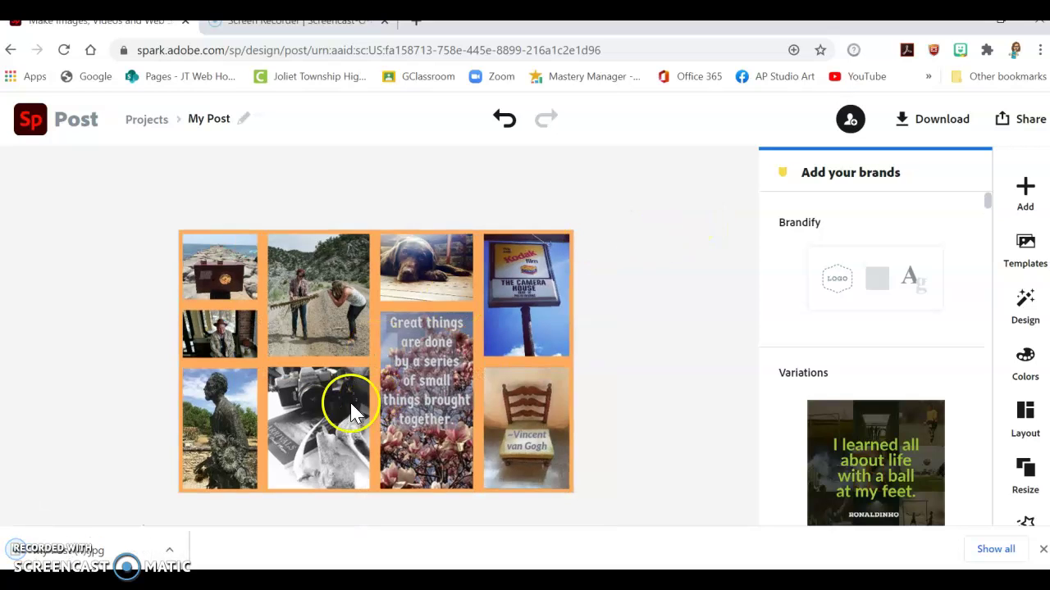
- Show the downloaded collage in its Downloads folder and copy the "My Post (4)" file
{"action": "left_click", "coordinate": [167, 550]}
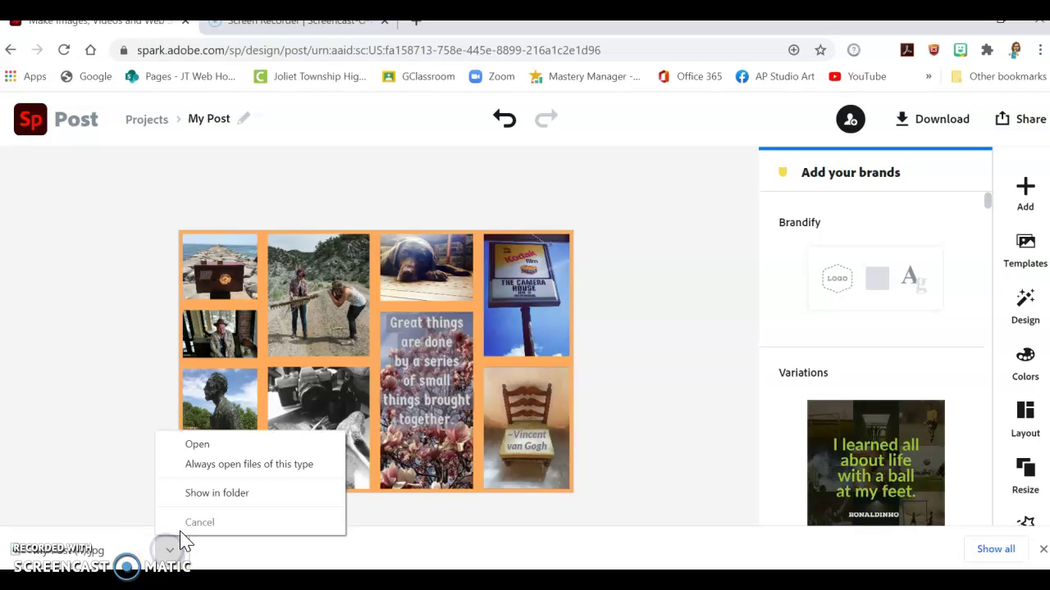
{"action": "left_click", "coordinate": [199, 494]}
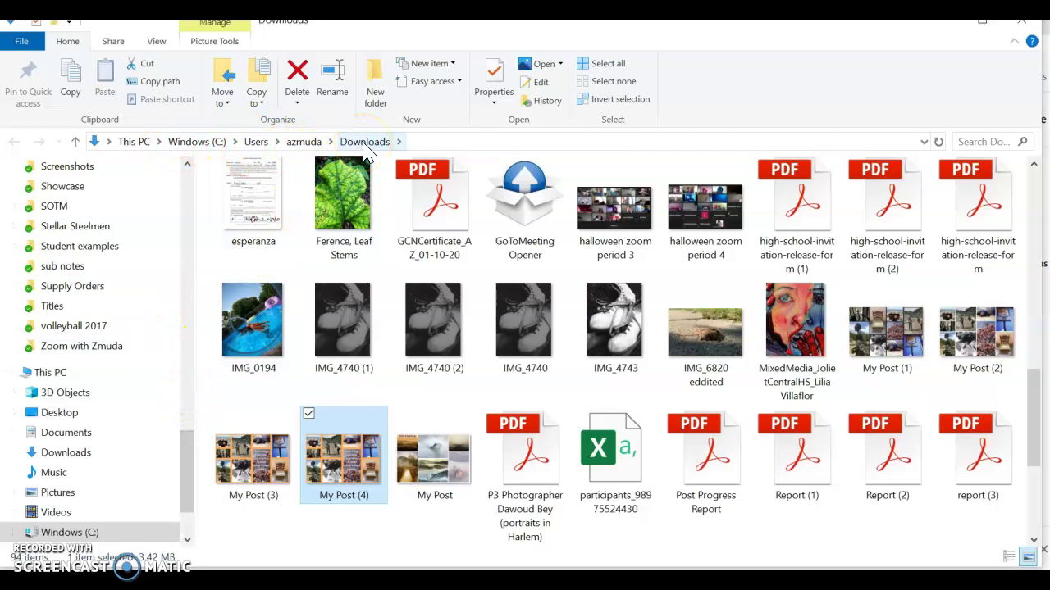
{"action": "left_click", "coordinate": [343, 145]}
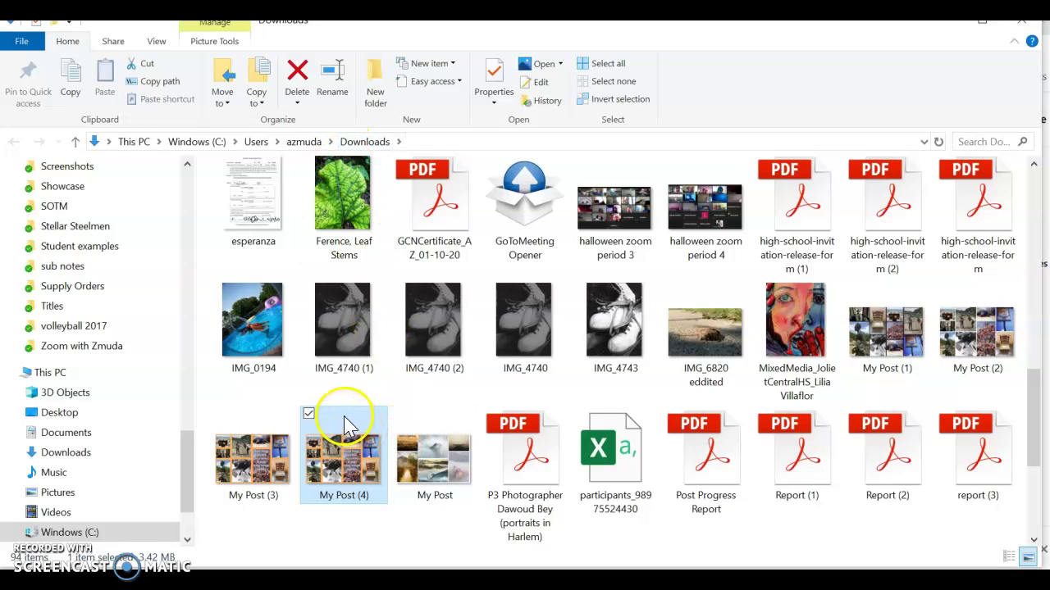
{"action": "left_click", "coordinate": [331, 446]}
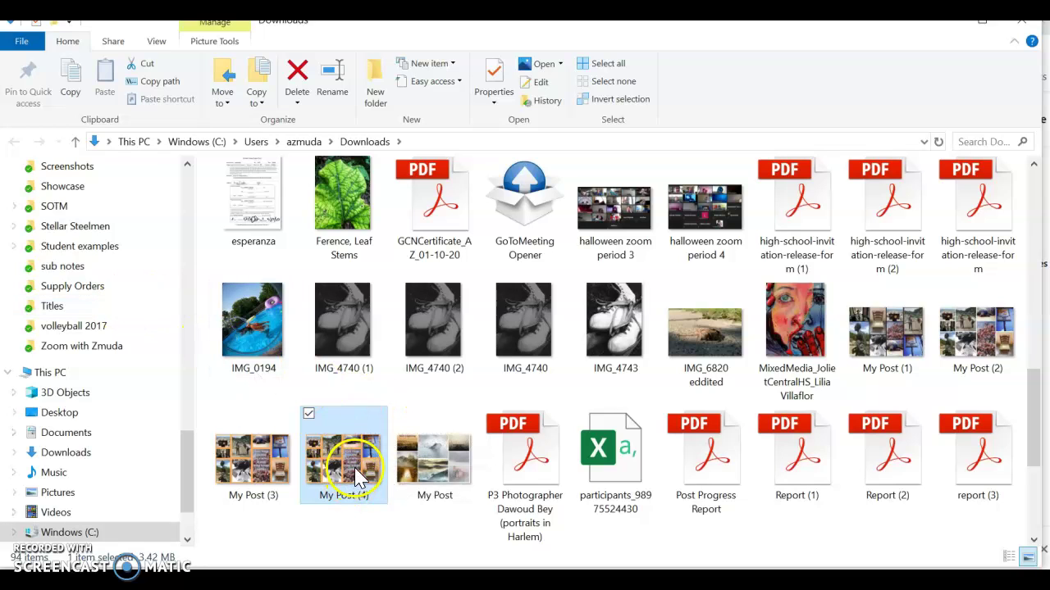
{"action": "left_click", "coordinate": [348, 455]}
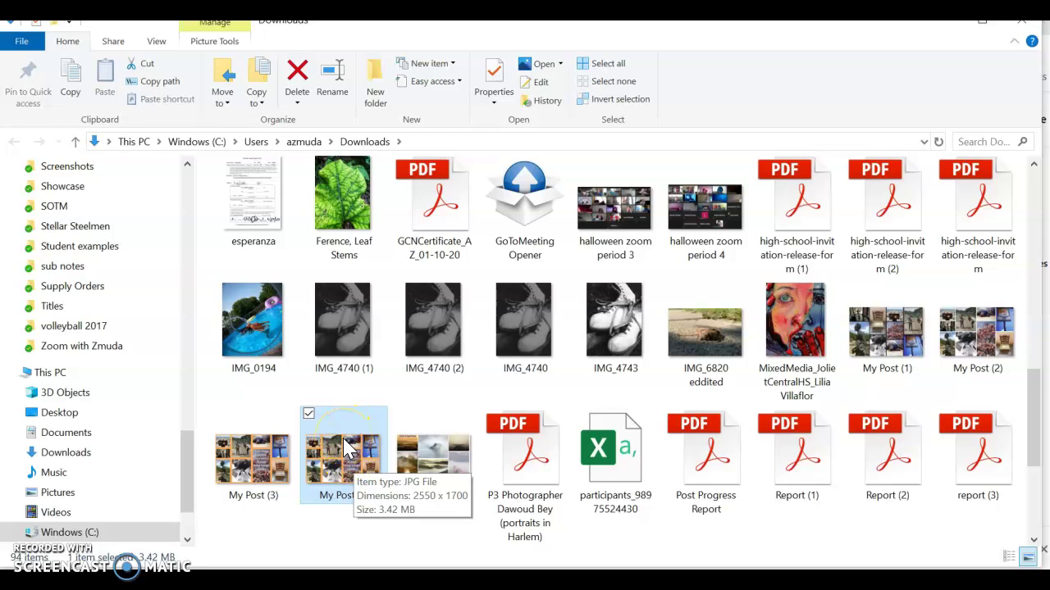
{"action": "right_click", "coordinate": [347, 448]}
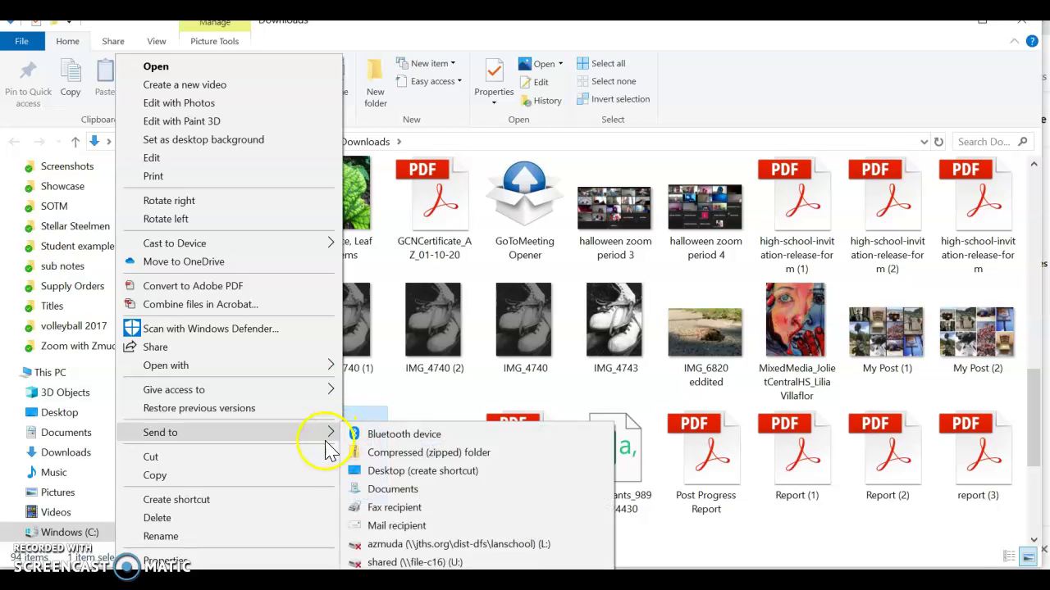
{"action": "left_click", "coordinate": [289, 475]}
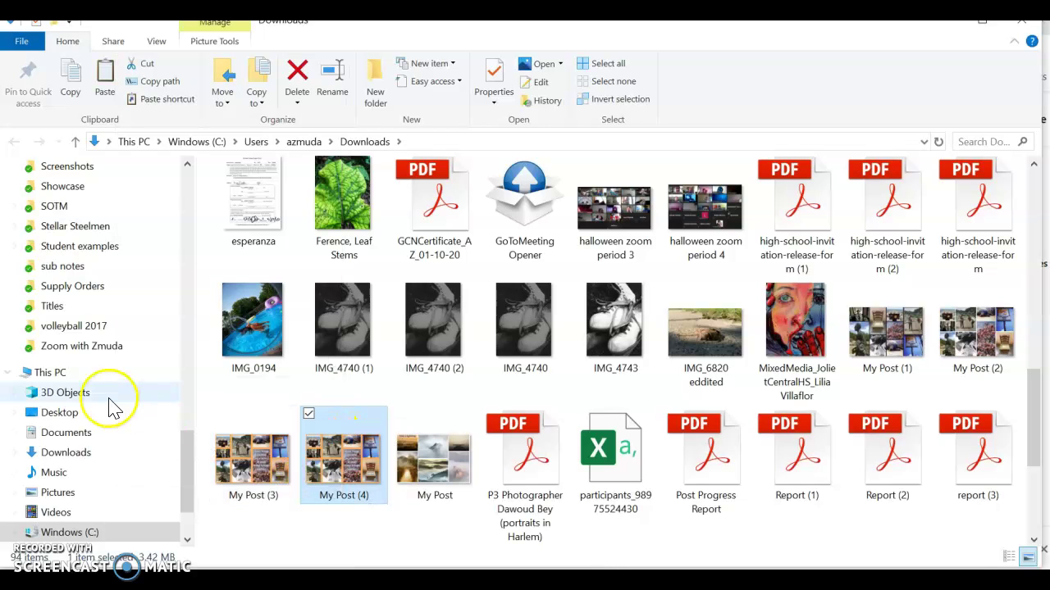
- Paste the copied collage file into the "DIA de los MUERTOS" folder on the Desktop
{"action": "scroll", "coordinate": [136, 419], "scroll_direction": "up", "scroll_amount": 3}
{"action": "scroll", "coordinate": [135, 414], "scroll_direction": "up", "scroll_amount": 15}
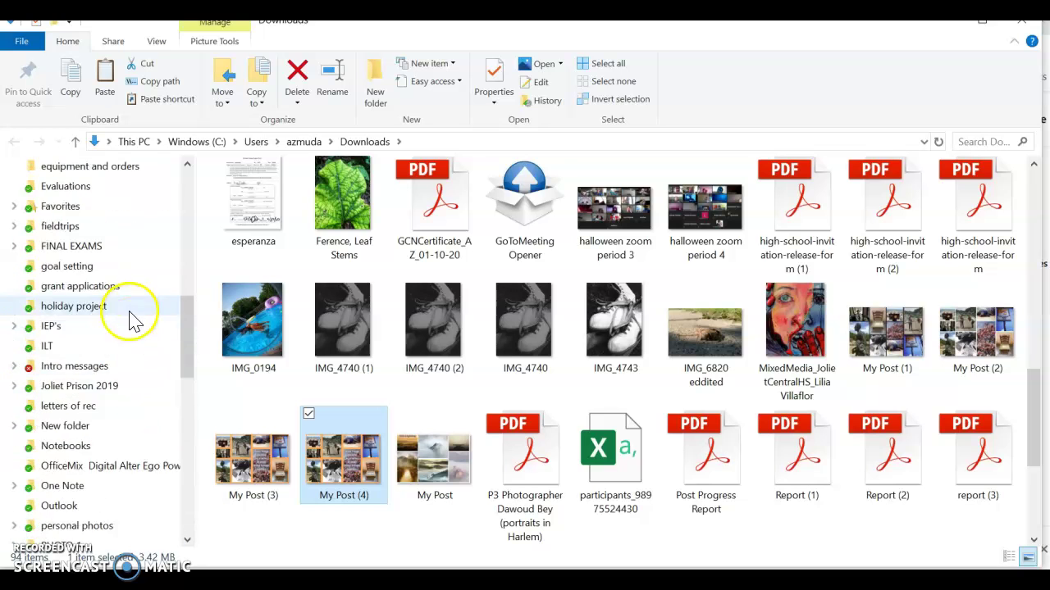
{"action": "scroll", "coordinate": [138, 270], "scroll_direction": "up", "scroll_amount": 2}
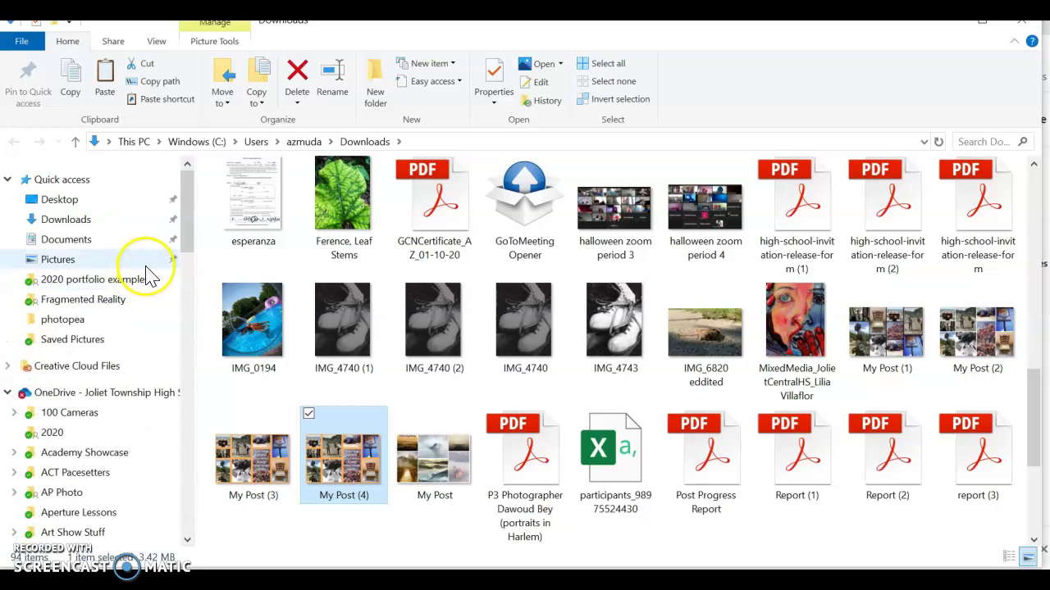
{"action": "left_click", "coordinate": [111, 203]}
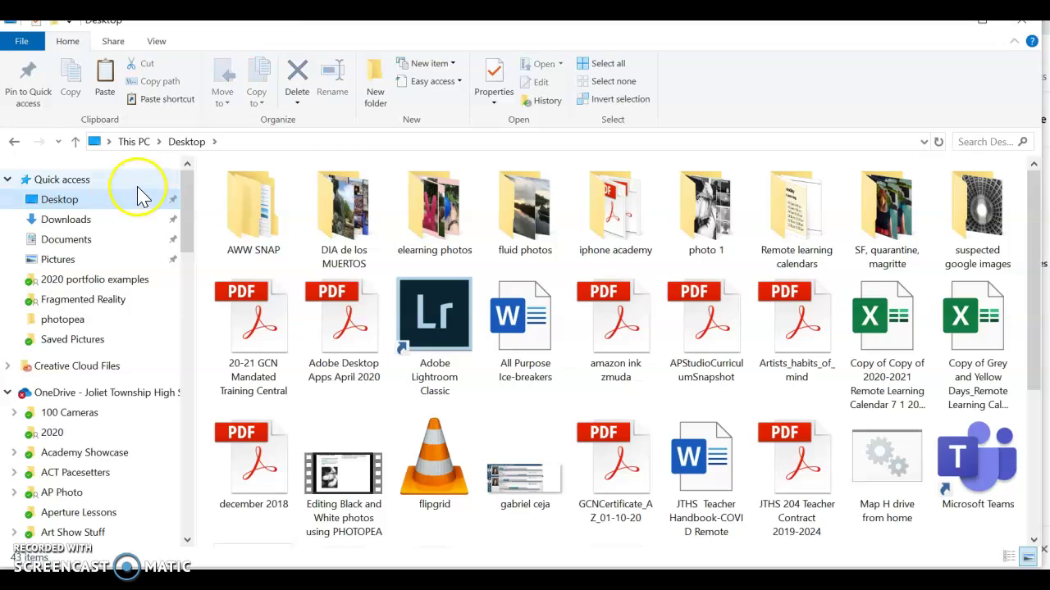
{"action": "double_click", "coordinate": [355, 232]}
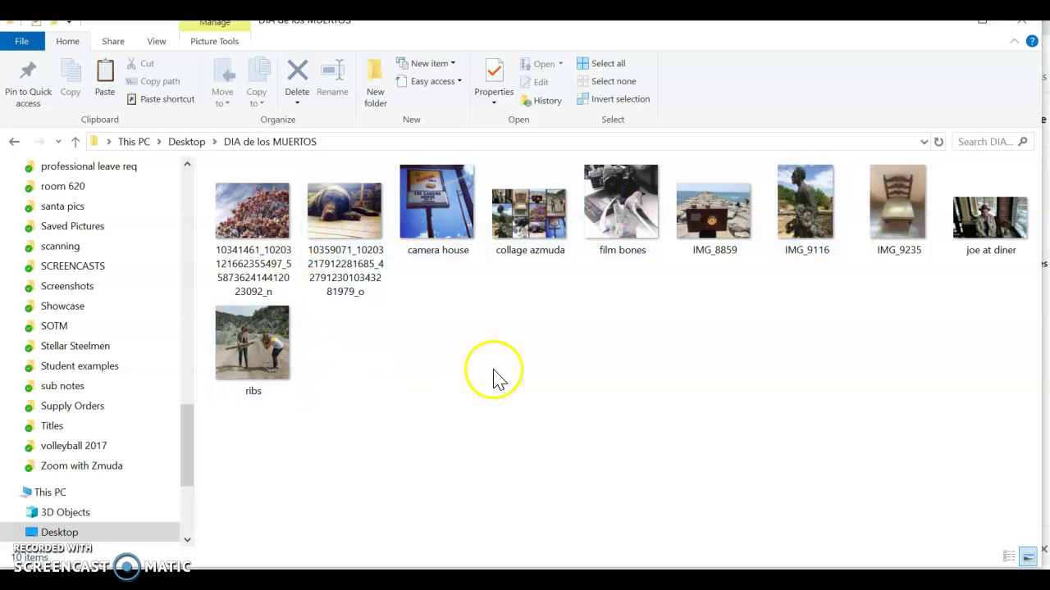
{"action": "right_click", "coordinate": [556, 395]}
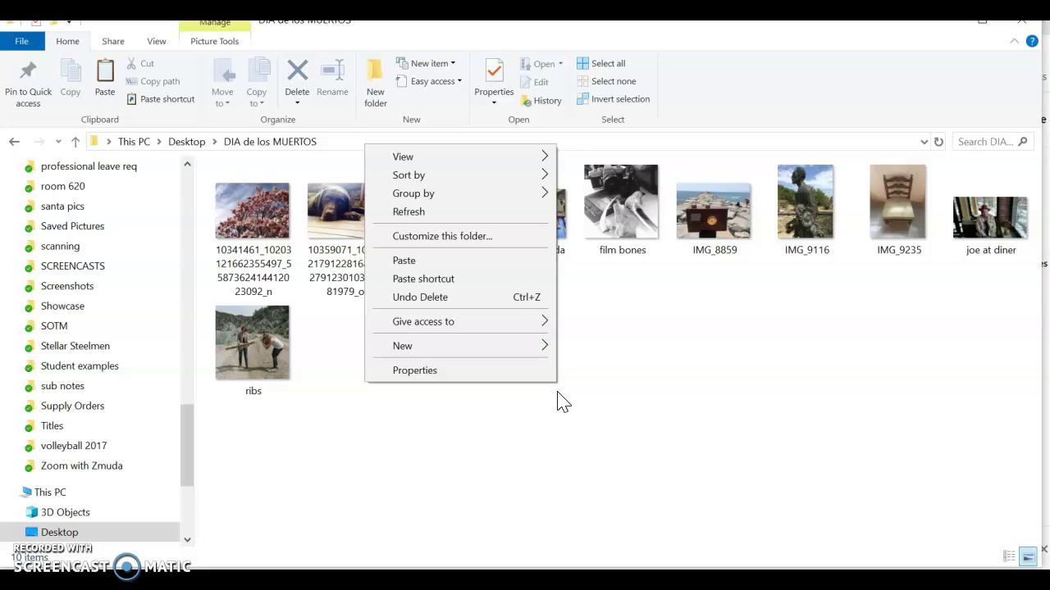
{"action": "left_click", "coordinate": [497, 262]}
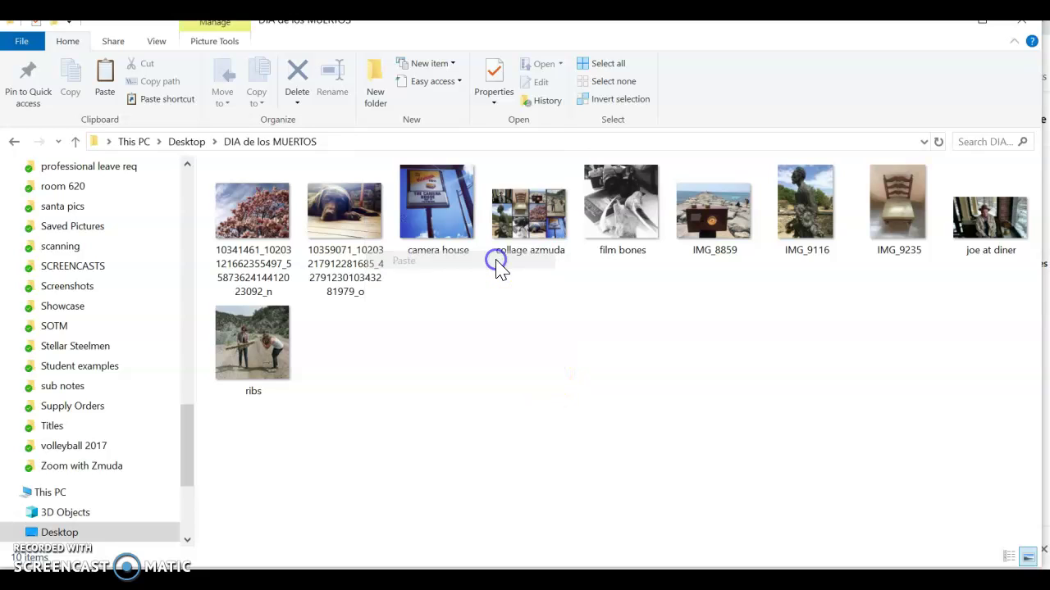
- Rename the pasted "My Post (4)" file as "dia de los muertos" followed by the author's name, and open it
{"action": "left_click", "coordinate": [359, 362]}
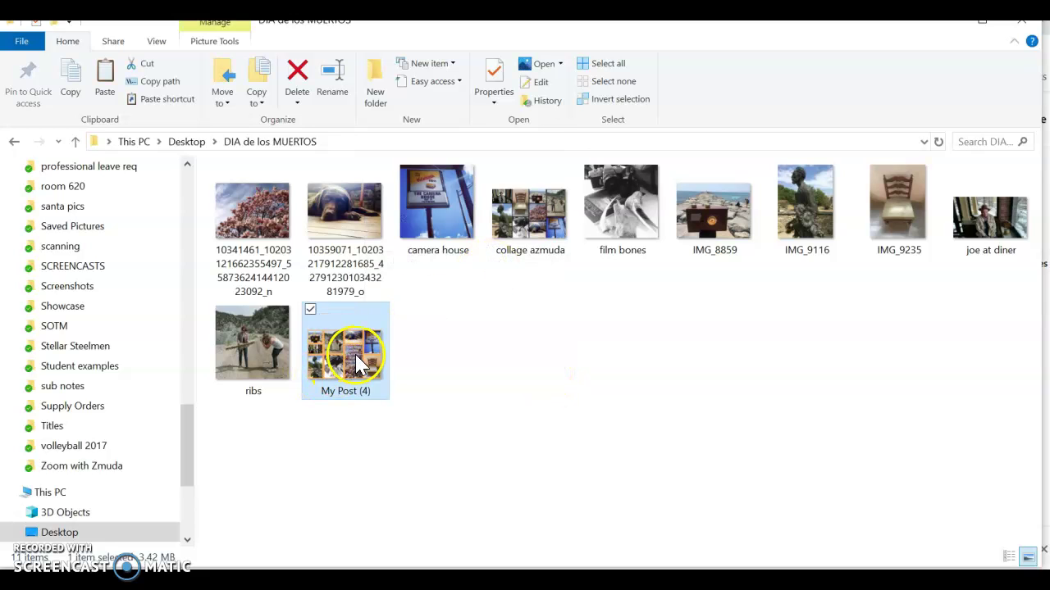
{"action": "right_click", "coordinate": [361, 364]}
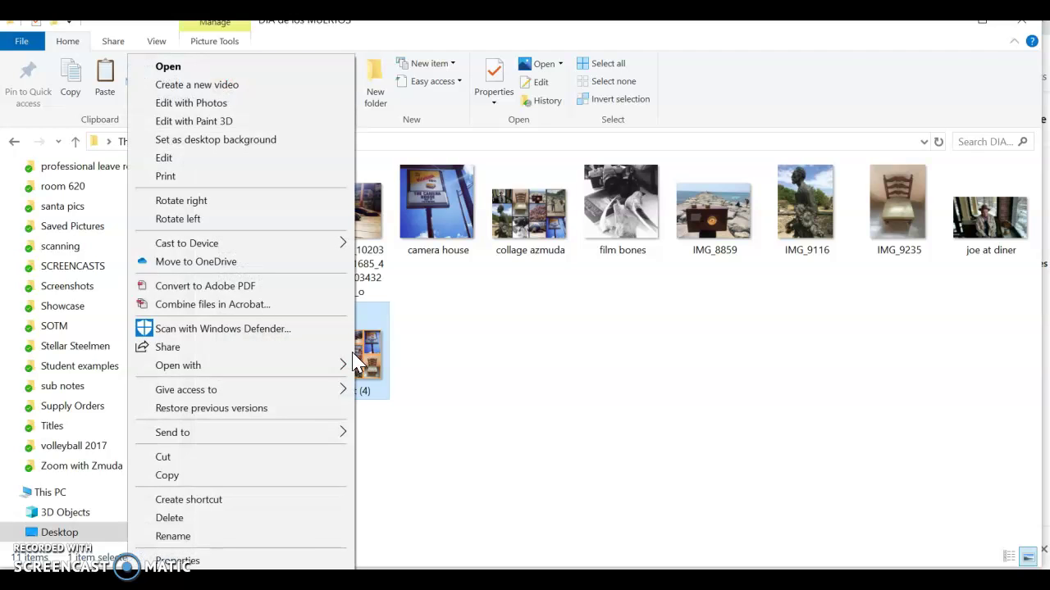
{"action": "left_click", "coordinate": [319, 537]}
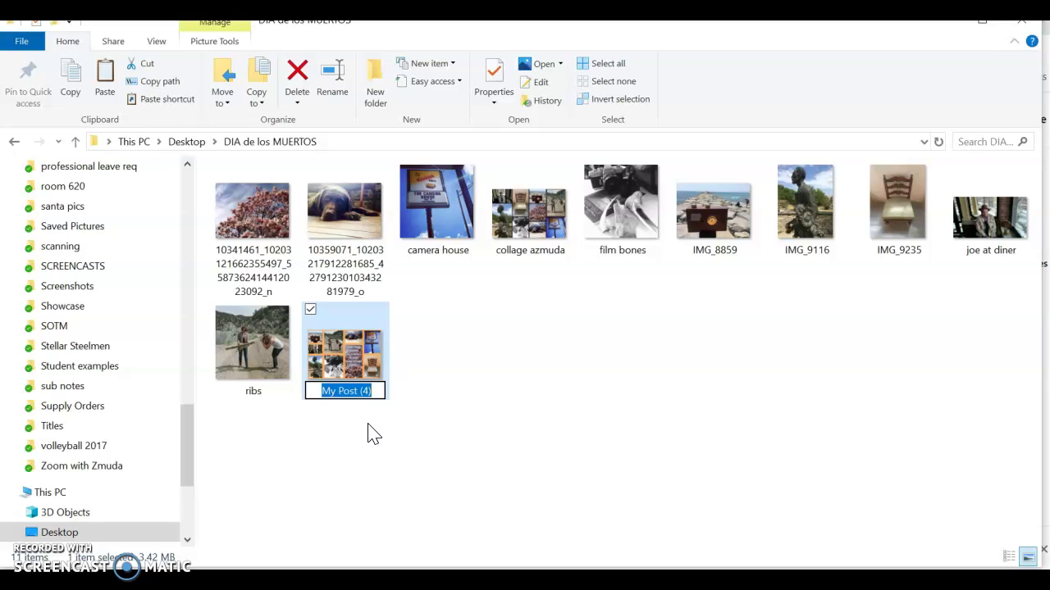
{"action": "type", "text": "dia de los mu"}
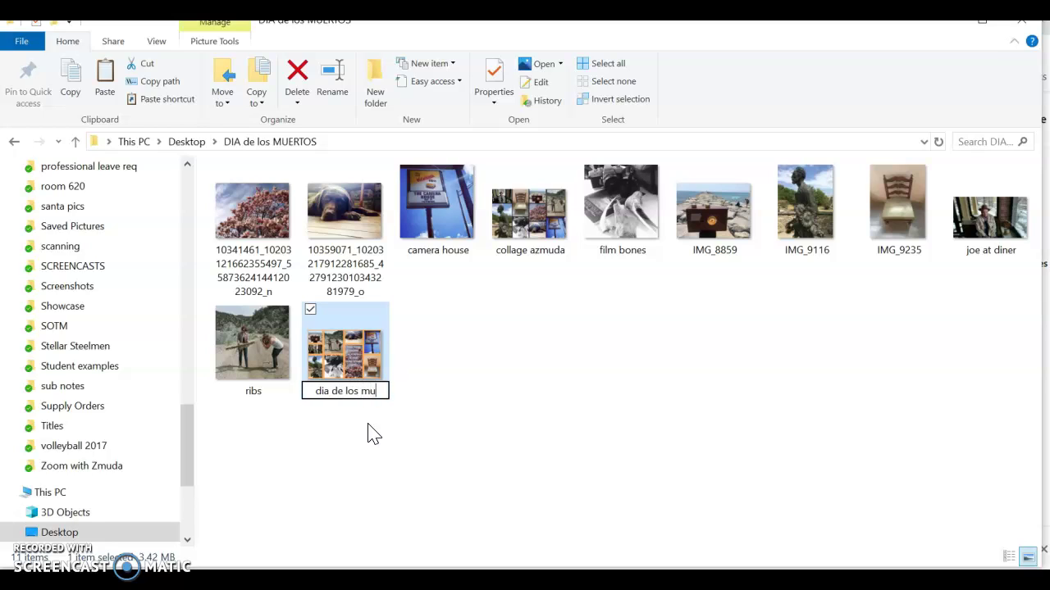
{"action": "type", "text": "ertos azmuda"}
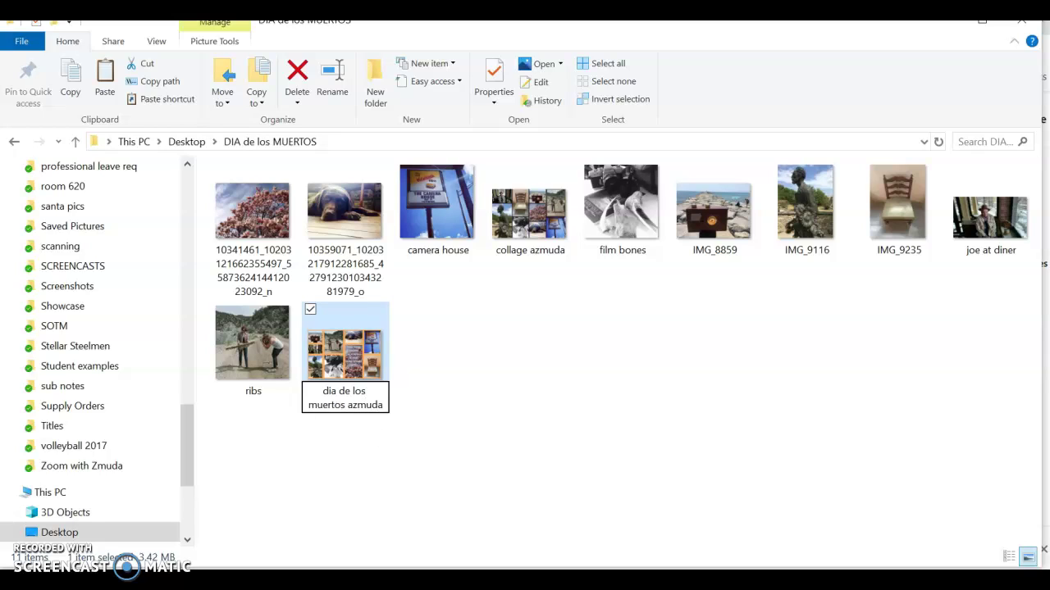
{"action": "key", "text": "Return"}
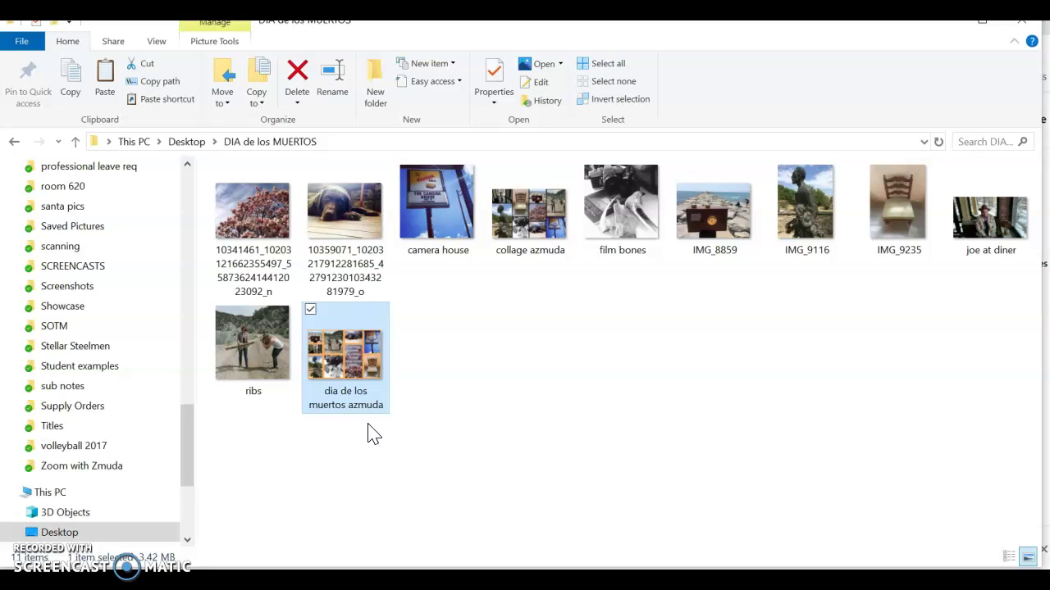
{"action": "left_click", "coordinate": [358, 365]}
{"action": "double_click", "coordinate": [361, 362]}
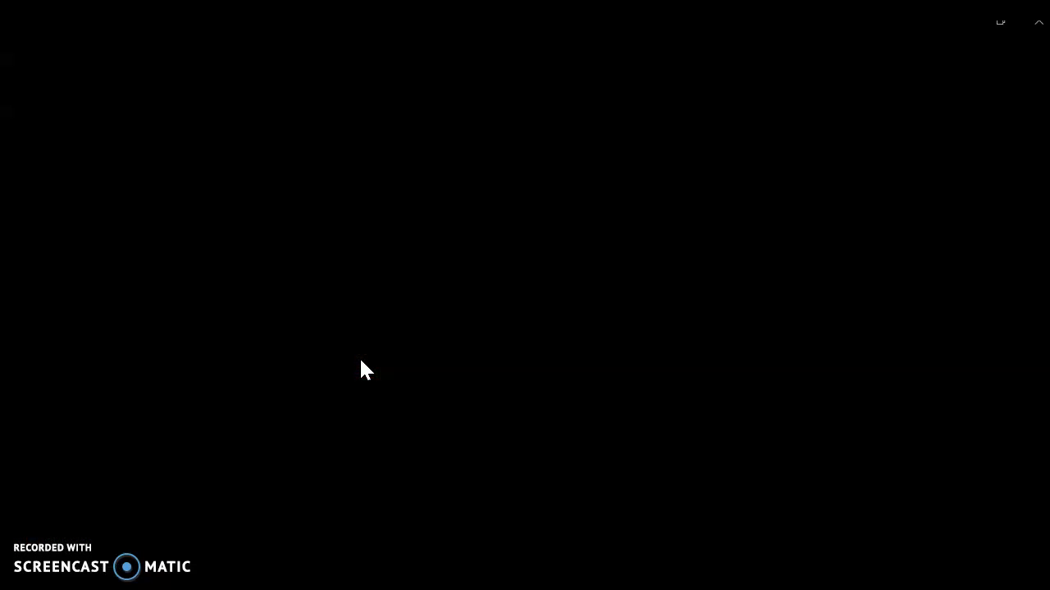